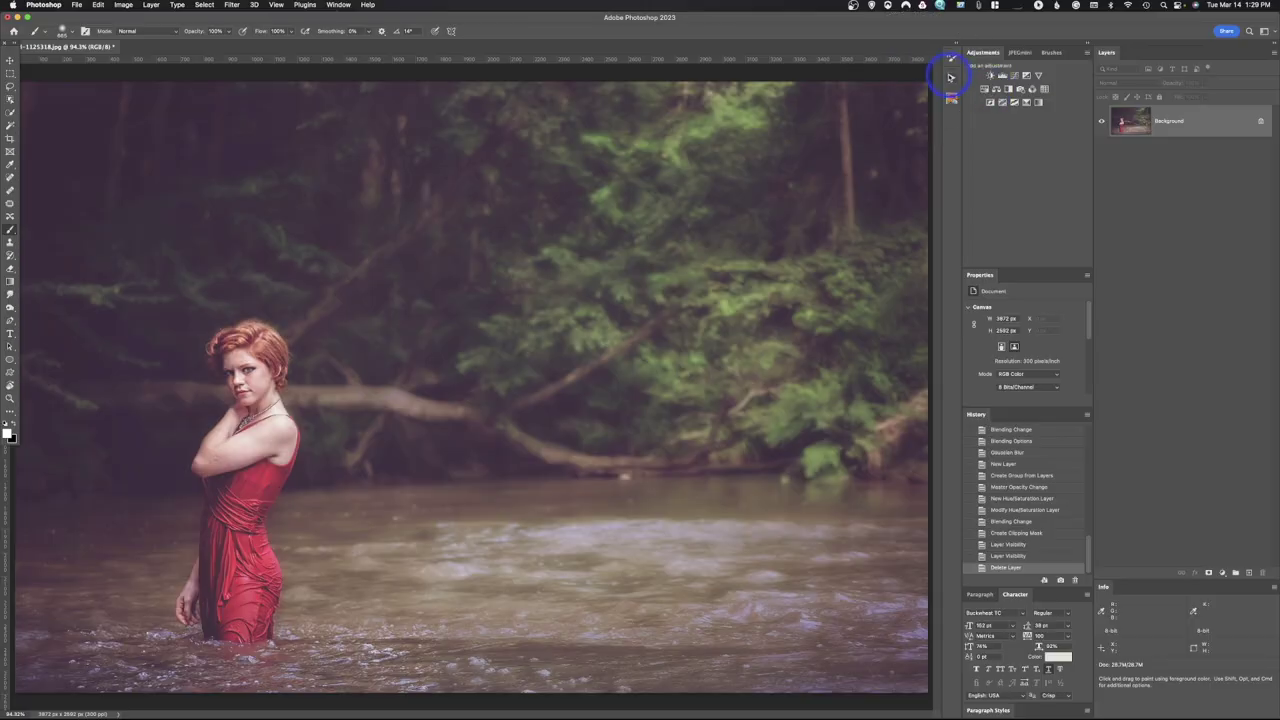
- Turn off Actions Button Mode and create a new action set named 'jwl Sun Ray'
left_click(950, 76)
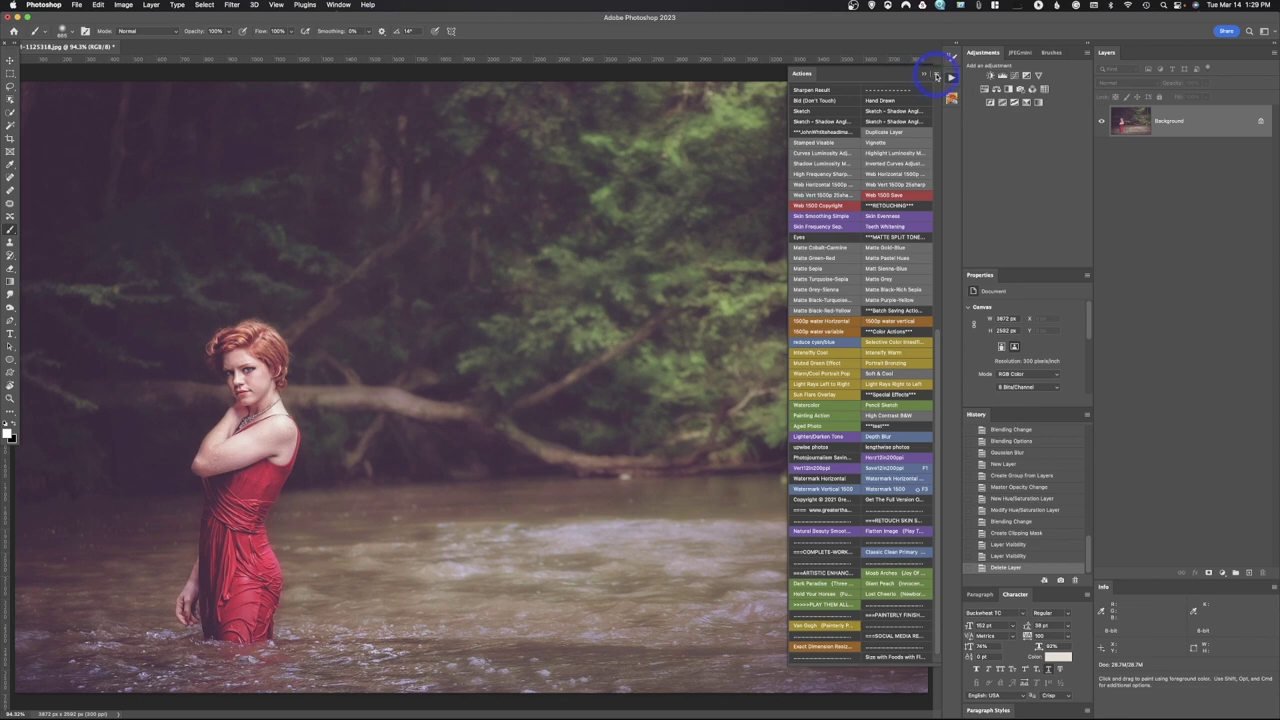
left_click(936, 75)
left_click(943, 80)
left_click(940, 78)
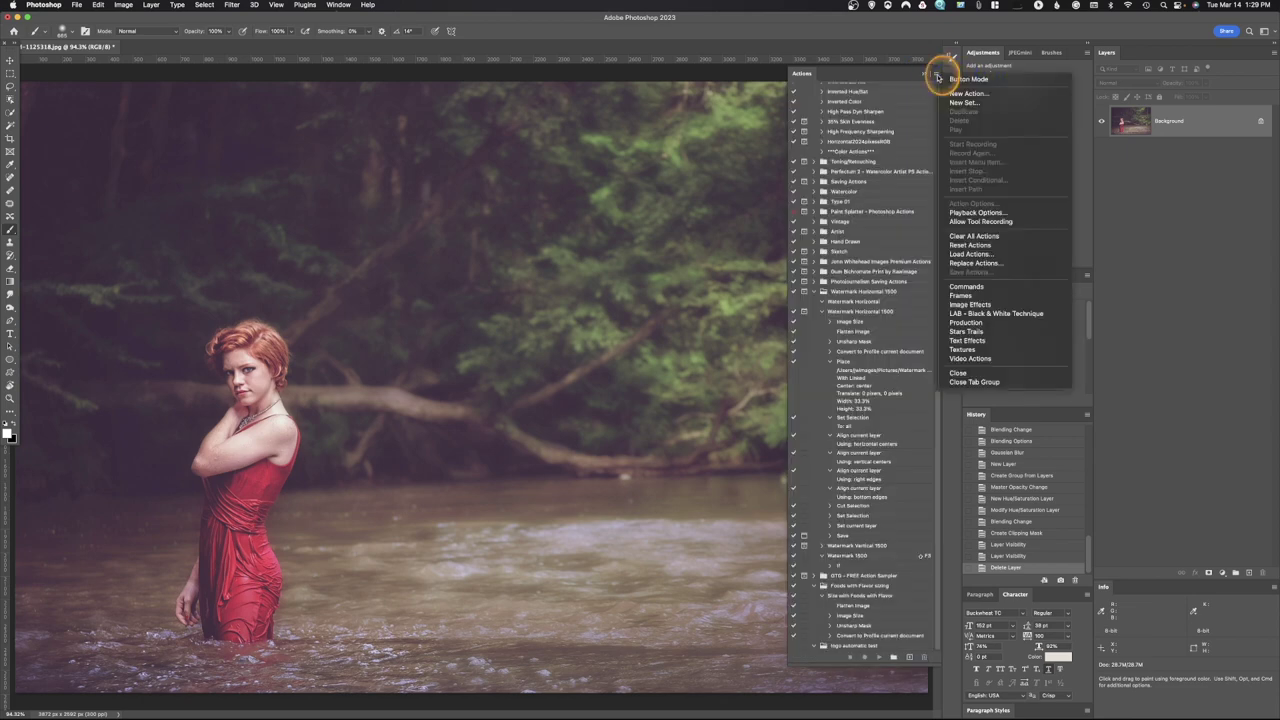
left_click(997, 103)
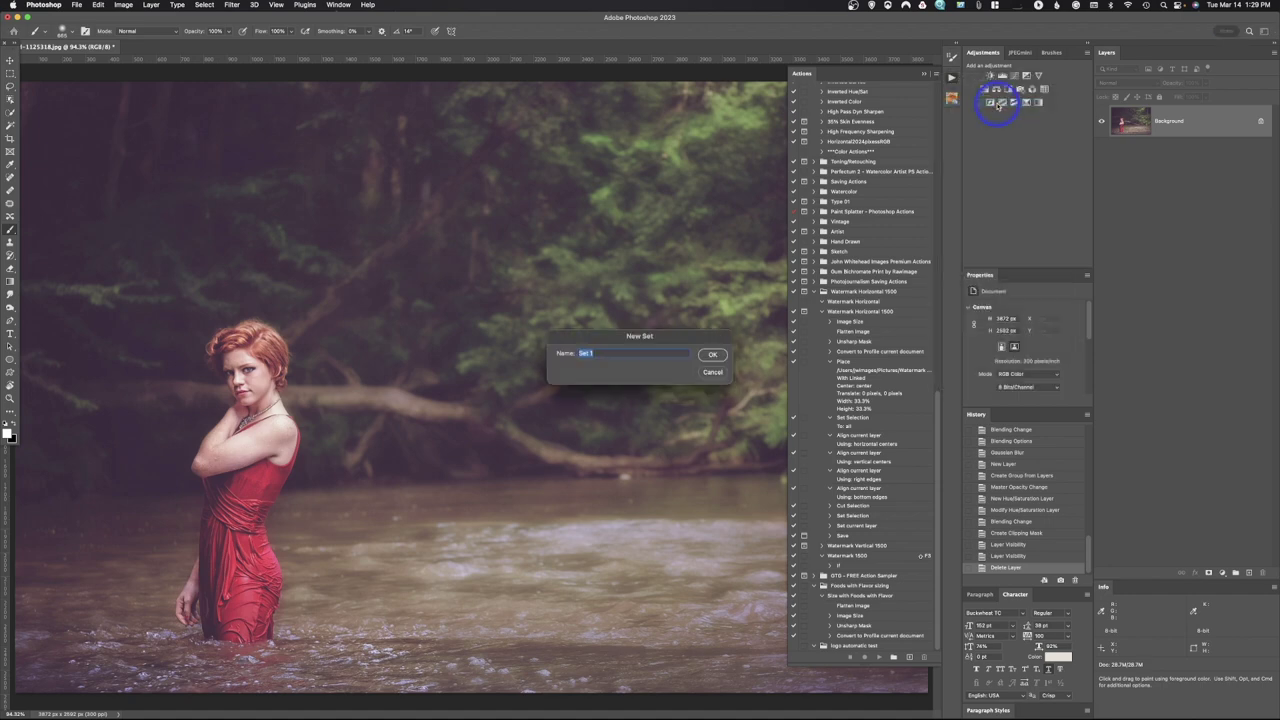
type("jcw")
key("BackSpace")
key("BackSpace")
key("BackSpace")
type("jwl Sun Ra")
key("Return")
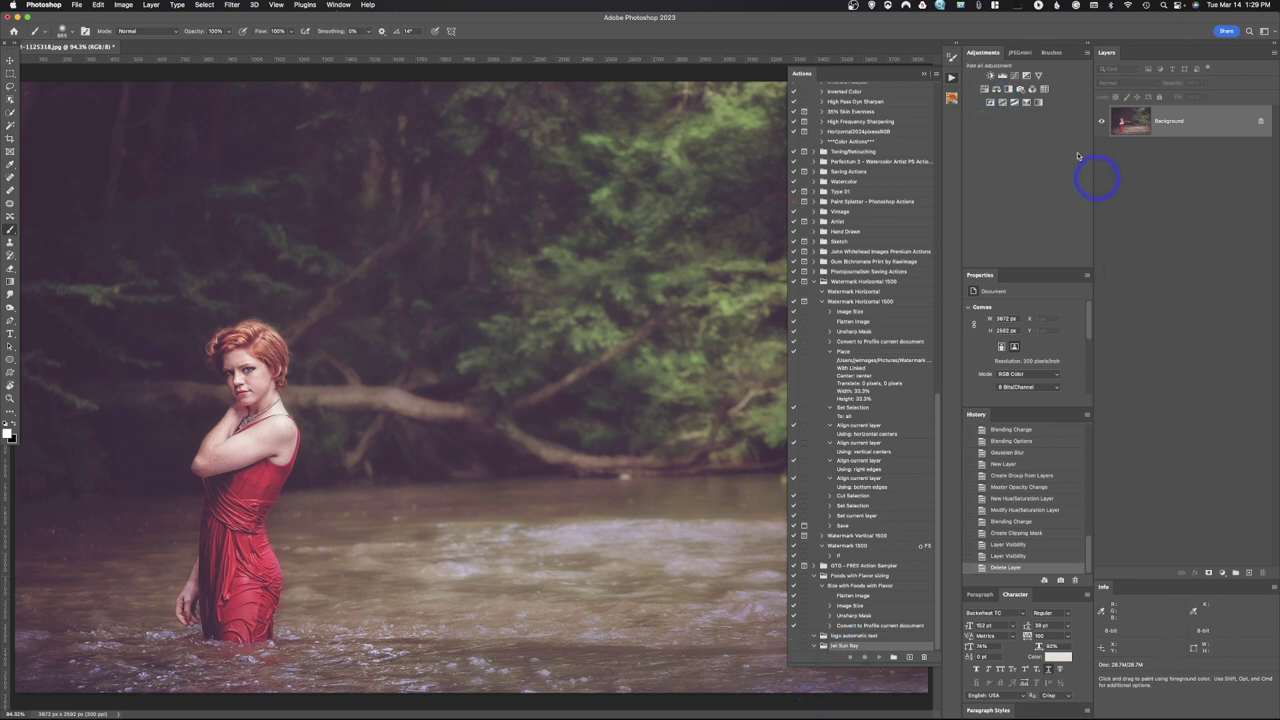
- Create an orange-labelled 'SunRays' action in the set and start recording
left_click(936, 74)
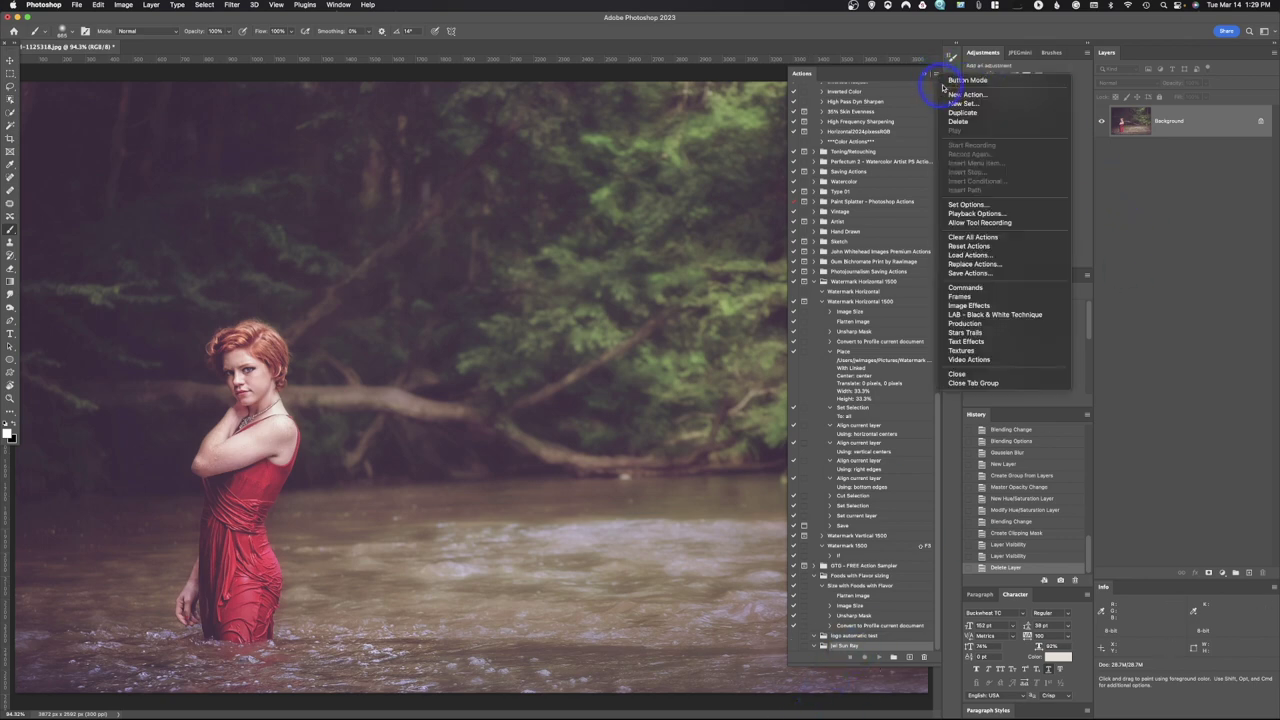
left_click(952, 94)
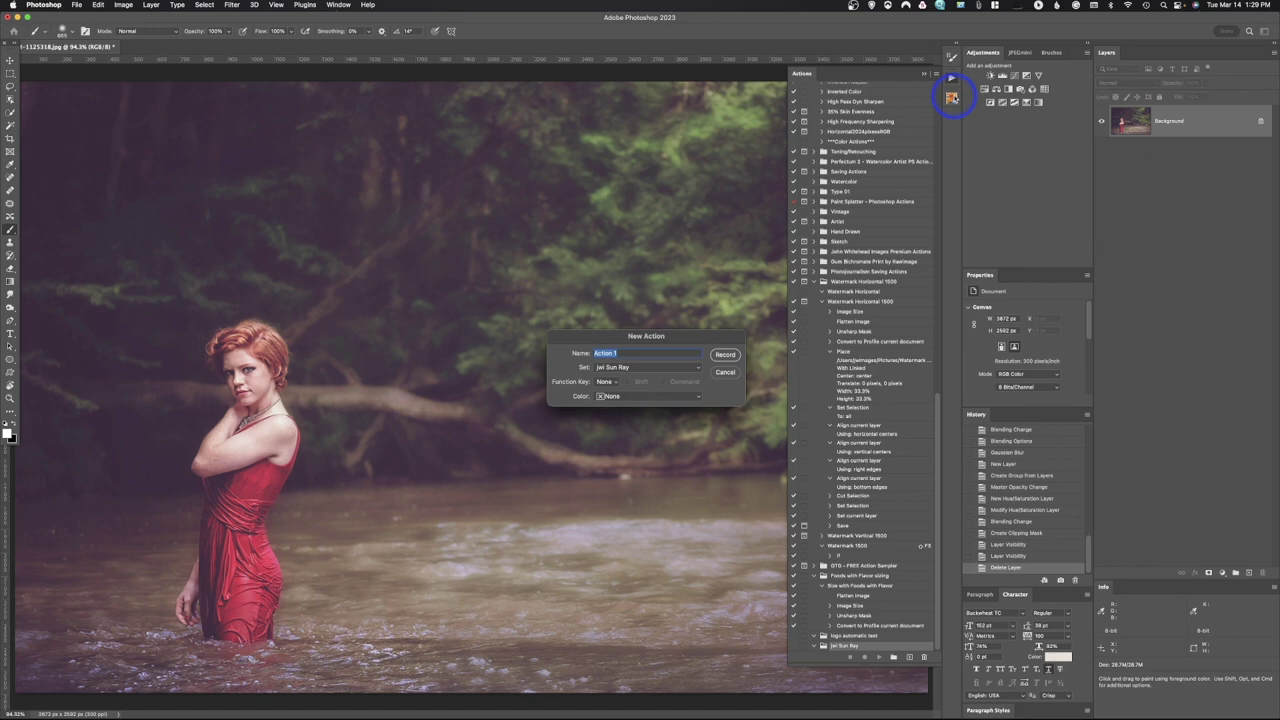
type("SunRays")
left_click(643, 394)
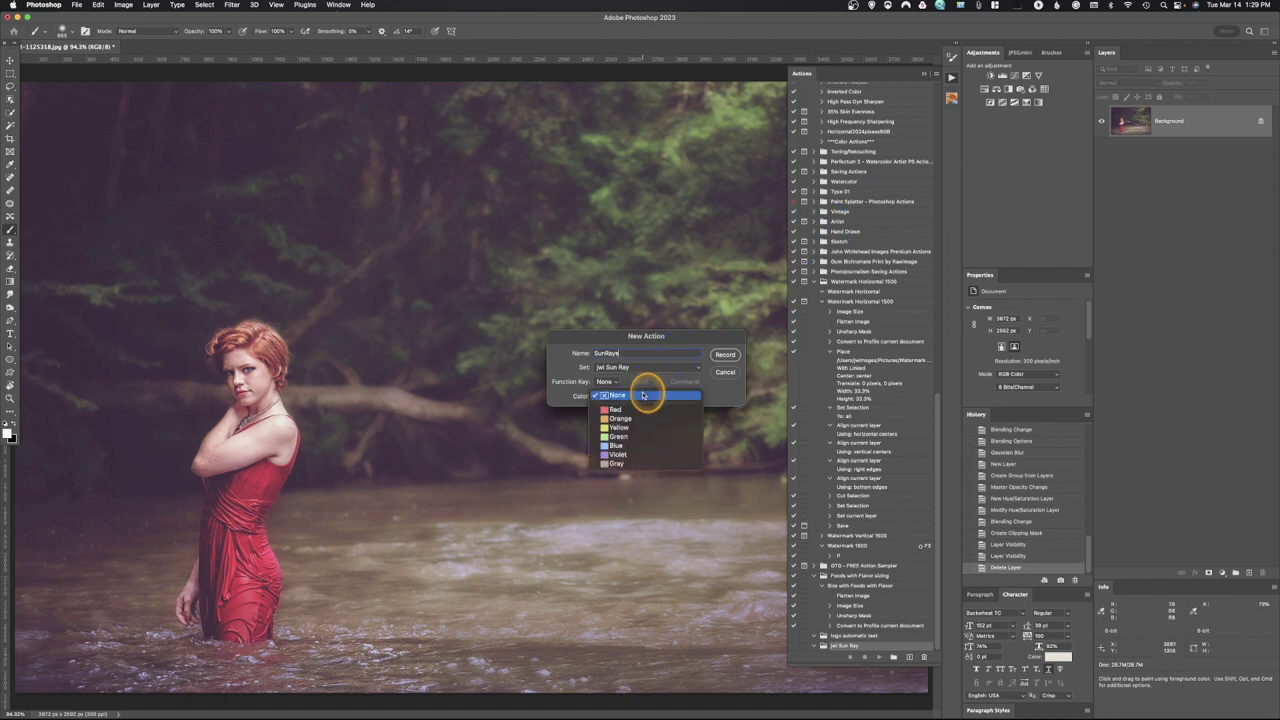
left_click(651, 418)
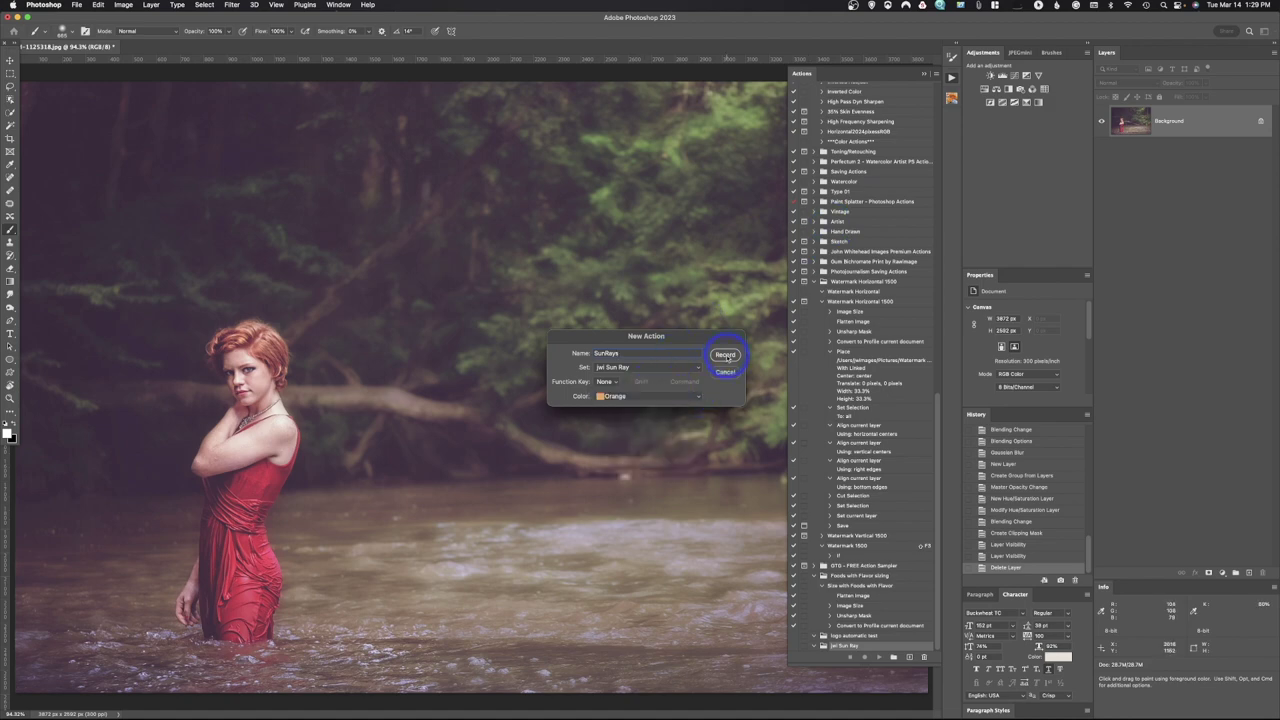
left_click(725, 355)
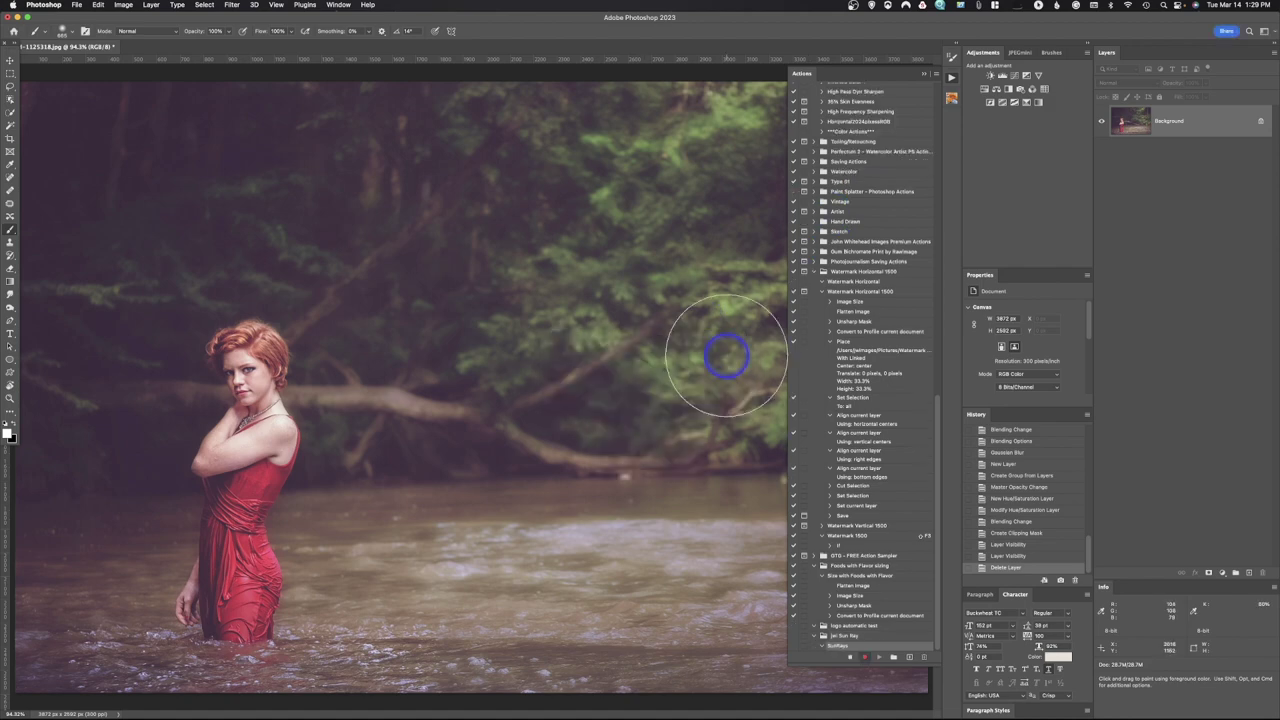
- Hide the Actions panel and add a new layer named 'Sun Ray'
left_click(923, 75)
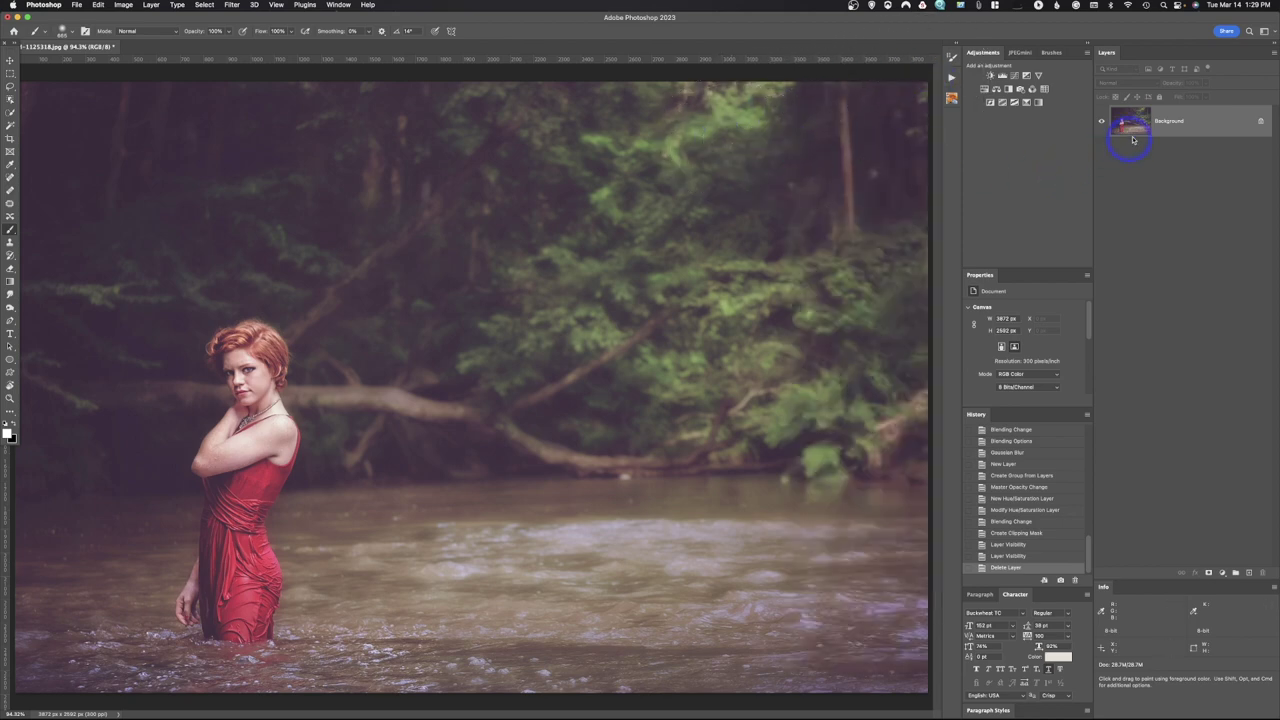
left_click_drag(1140, 122, 1251, 574)
left_click(150, 6)
mouse_move(160, 18)
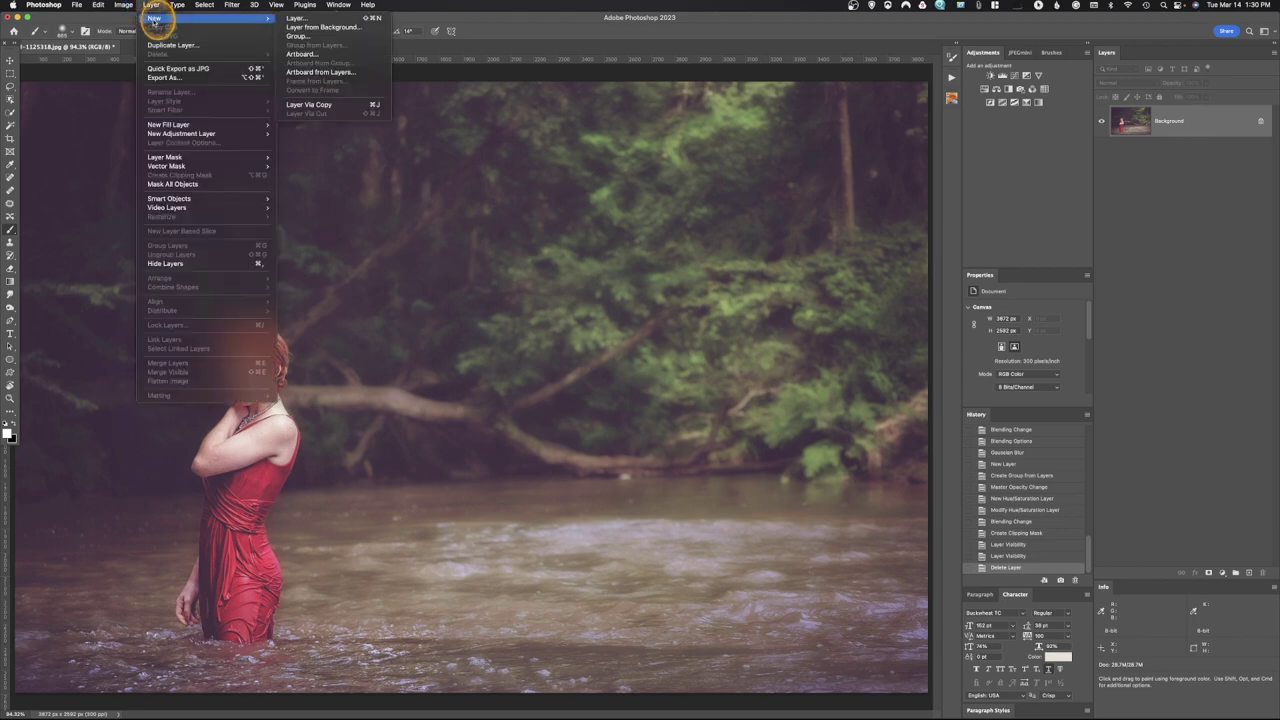
left_click(295, 19)
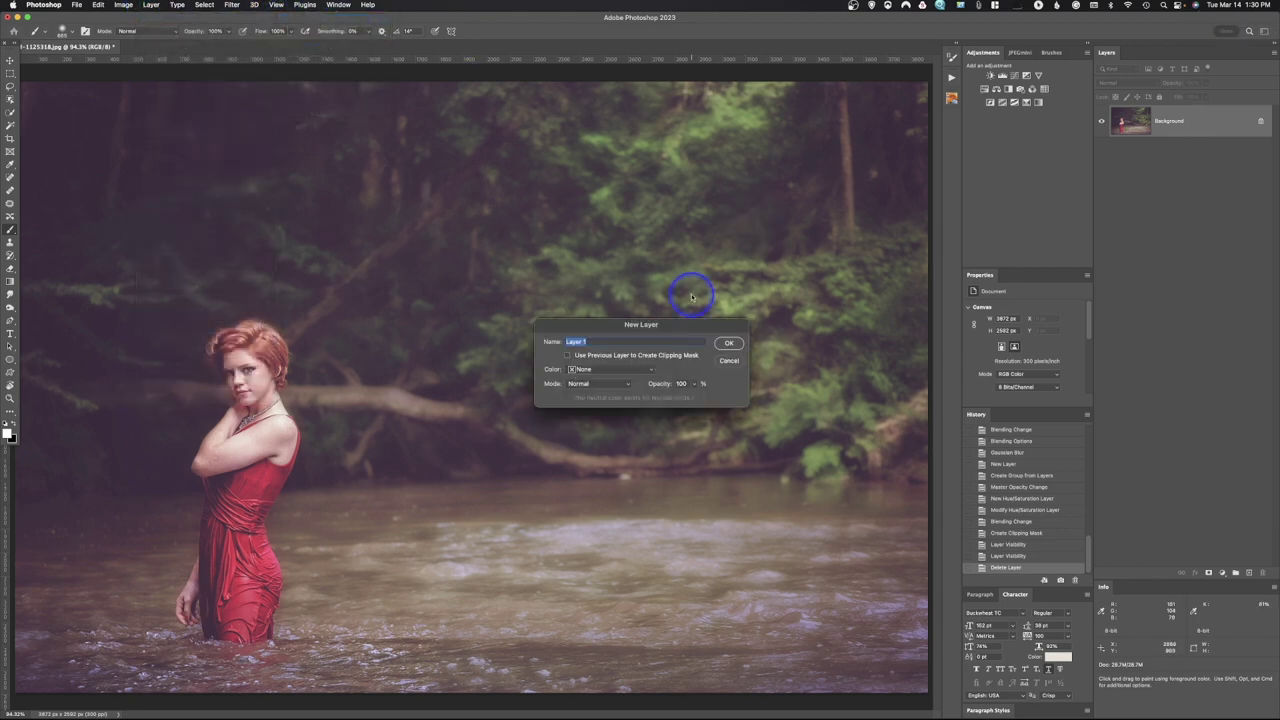
type("Sun Ray")
key("Return")
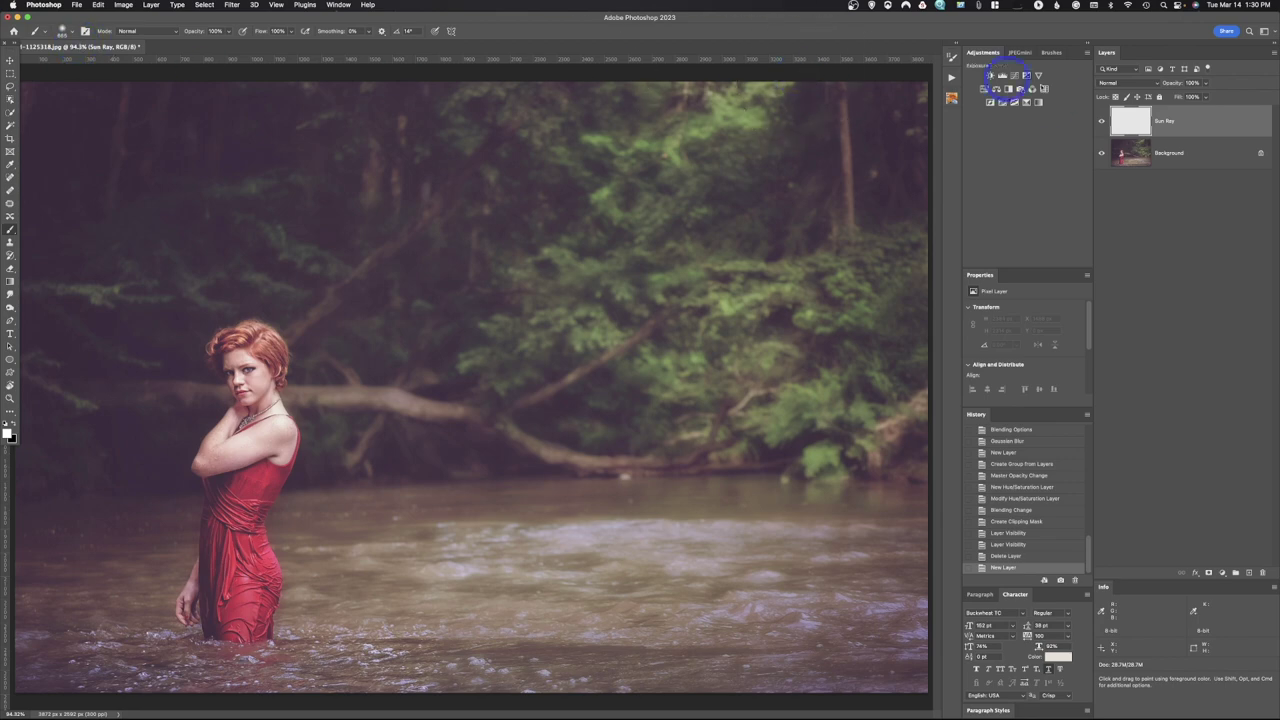
- Bring up Edit > Fill with Contents set to White
left_click(98, 5)
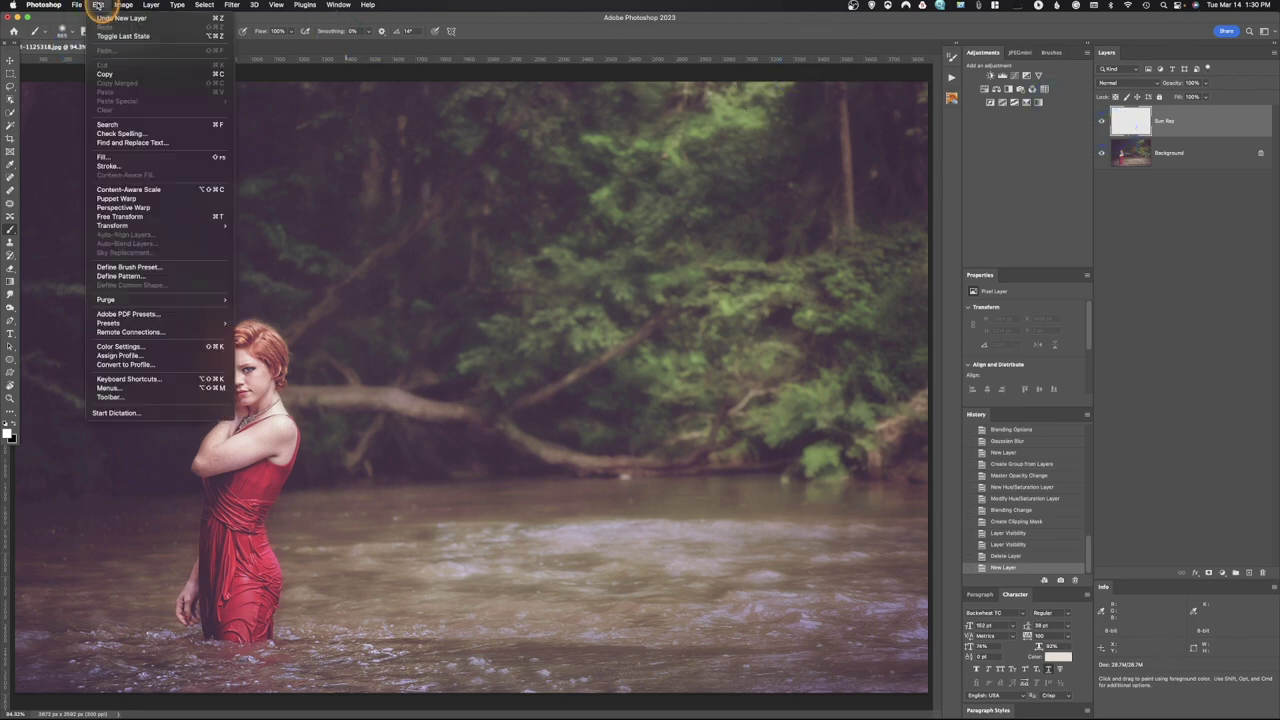
left_click(119, 157)
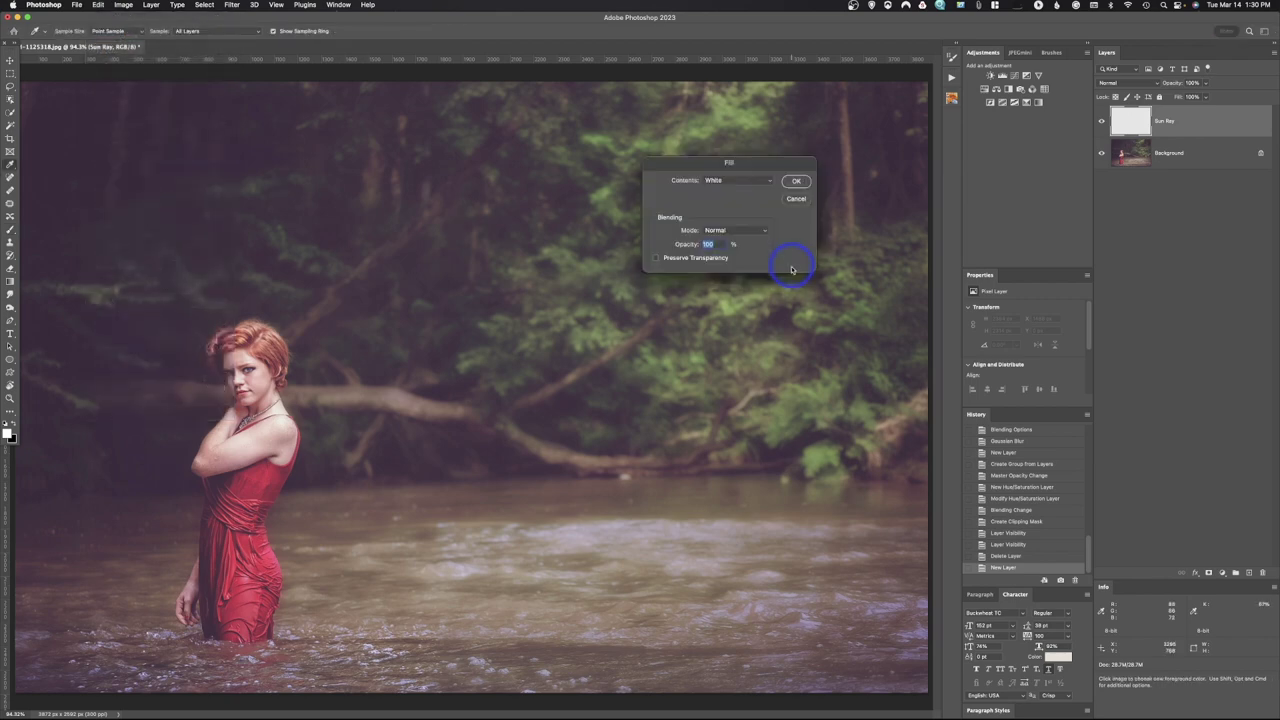
left_click(792, 179)
- Convert the Sun Ray layer to a smart object
key("b")
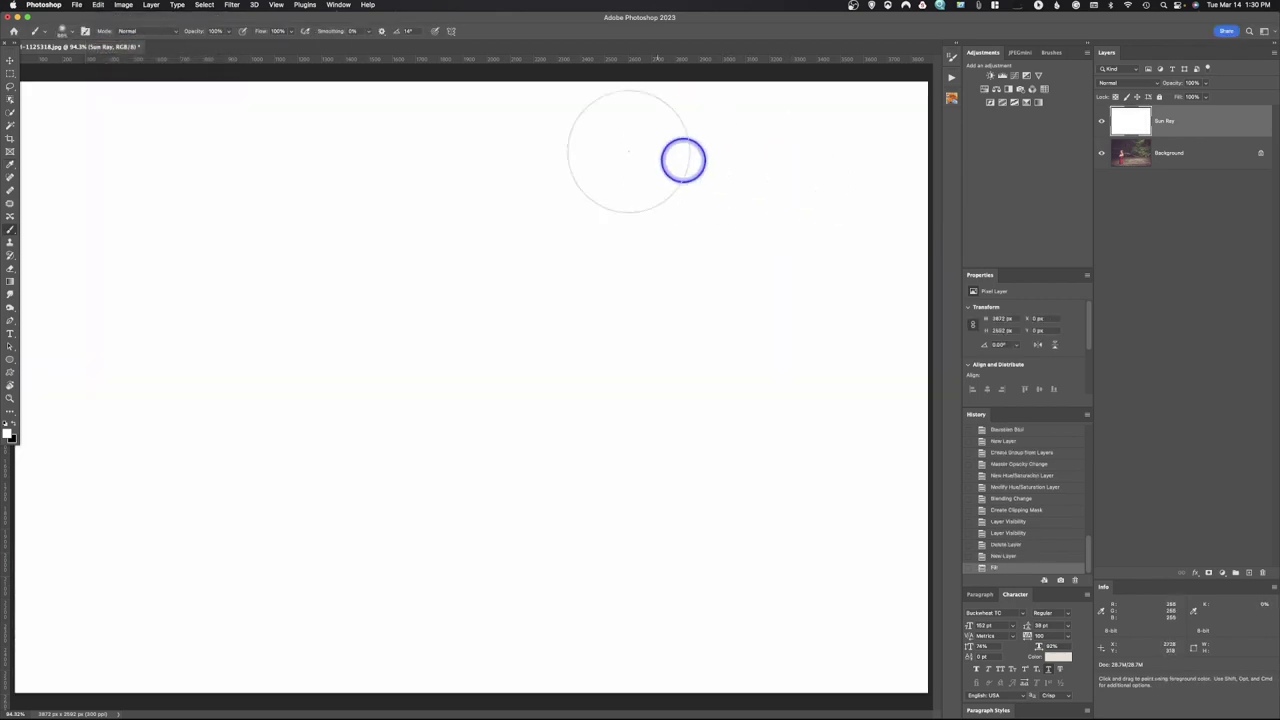
right_click(1209, 122)
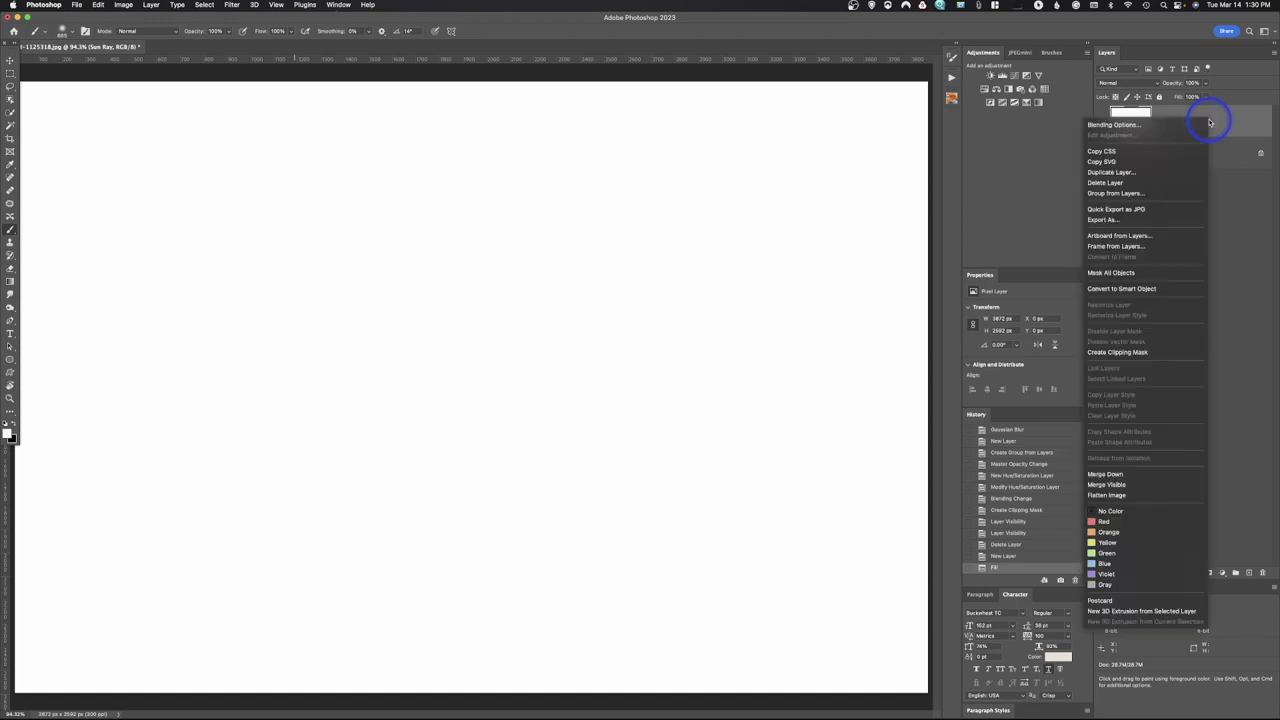
left_click(1173, 291)
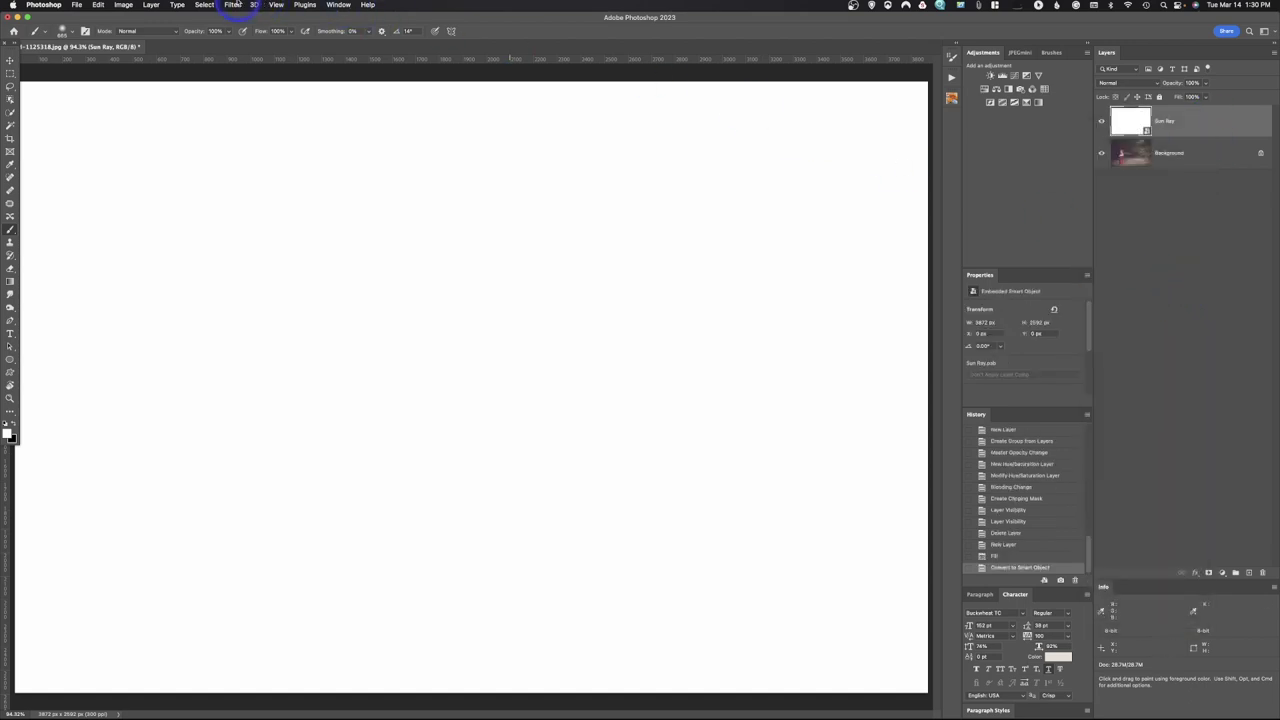
- Render Difference Clouds onto the Sun Ray smart object
left_click(233, 5)
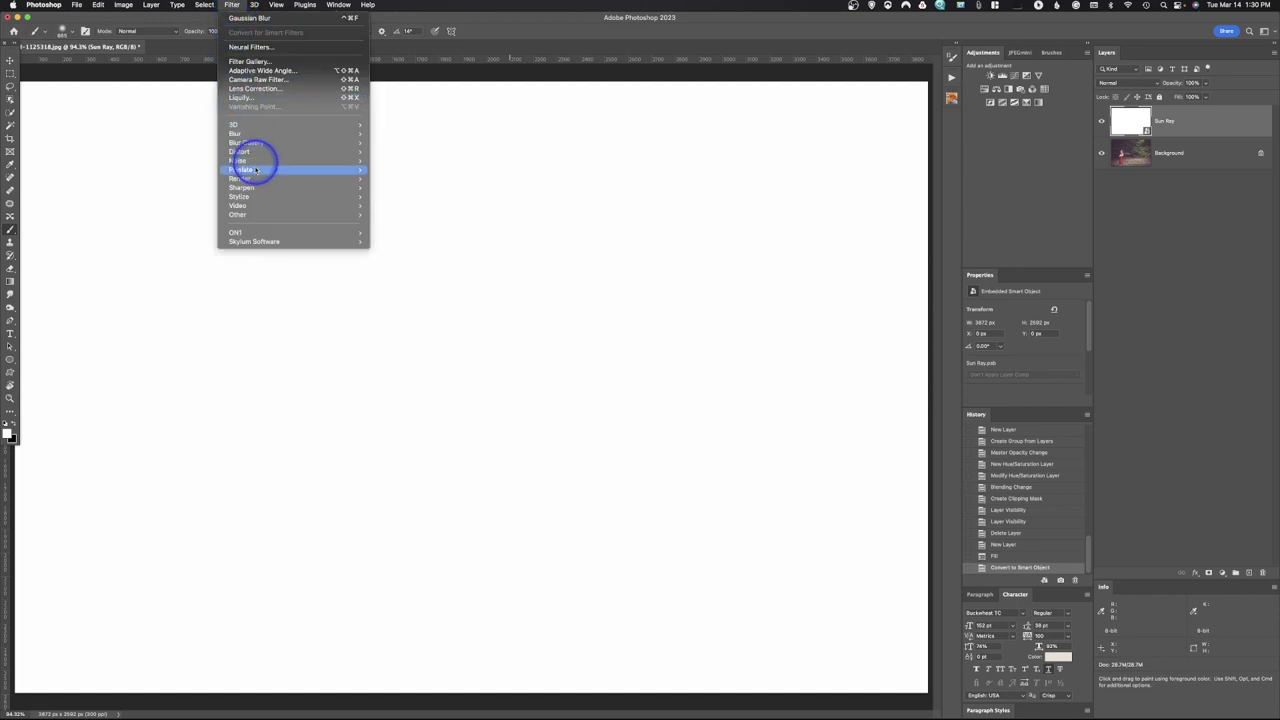
mouse_move(248, 187)
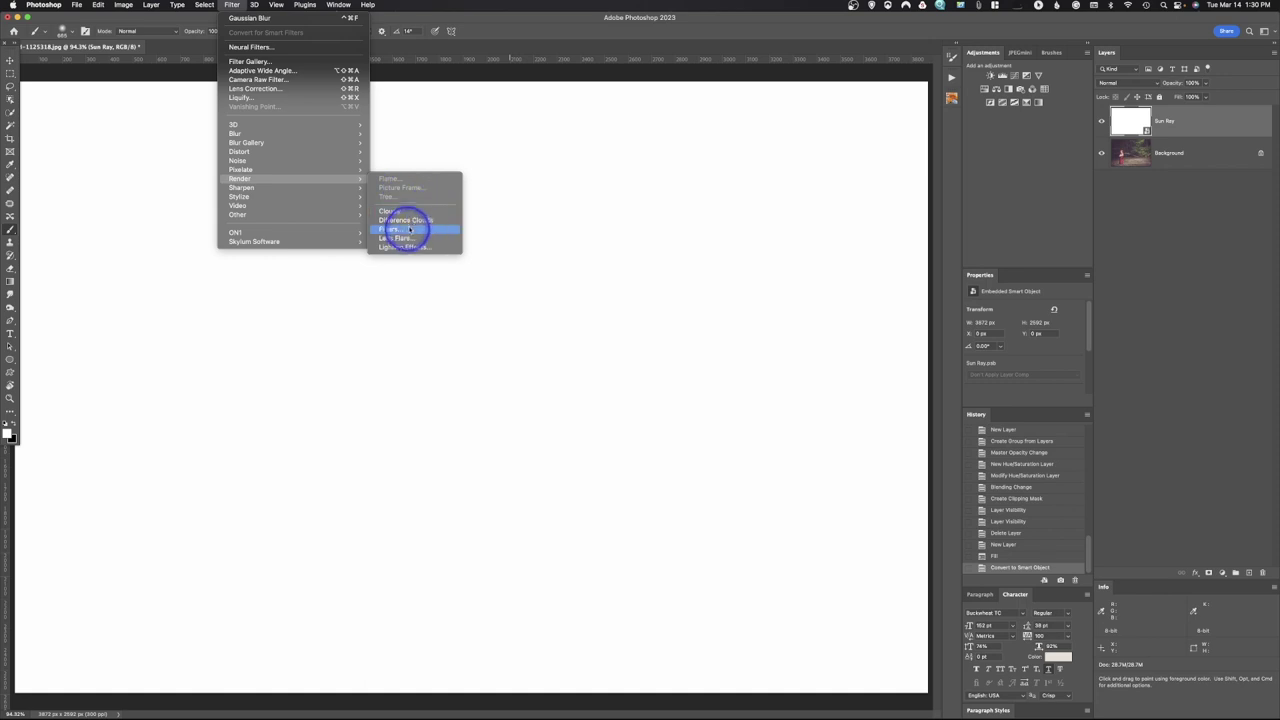
left_click(409, 221)
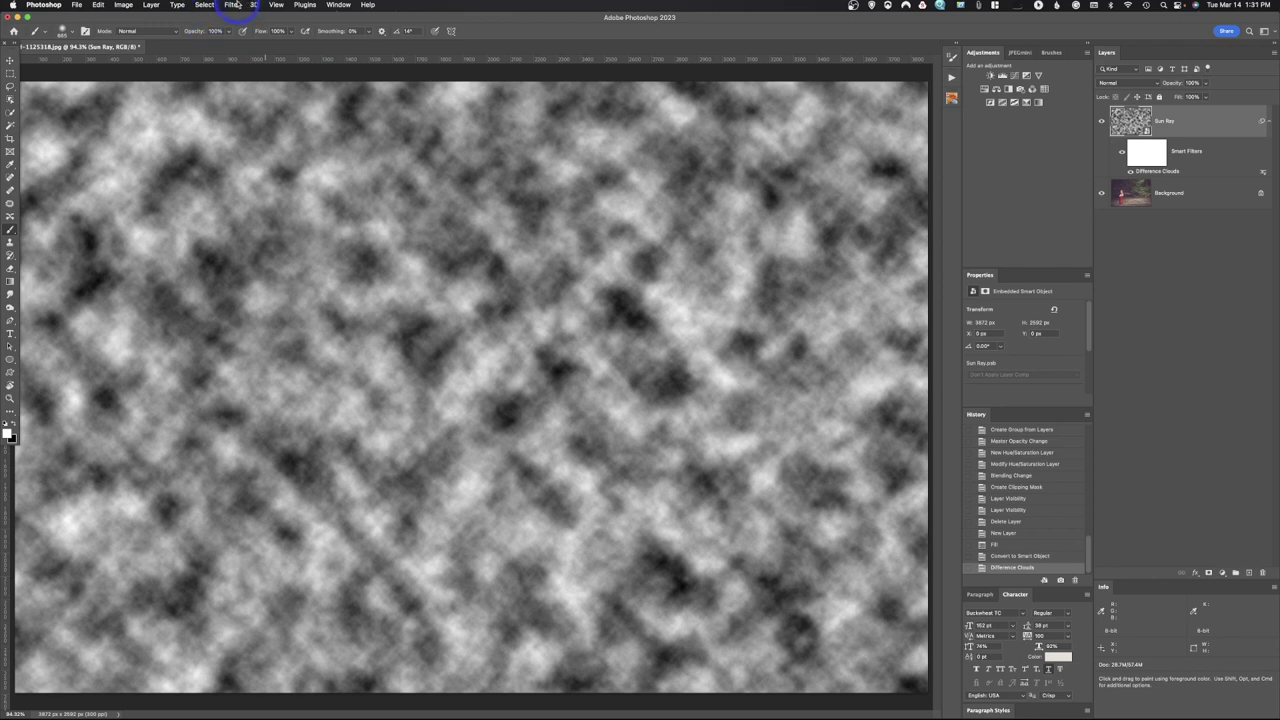
left_click(234, 4)
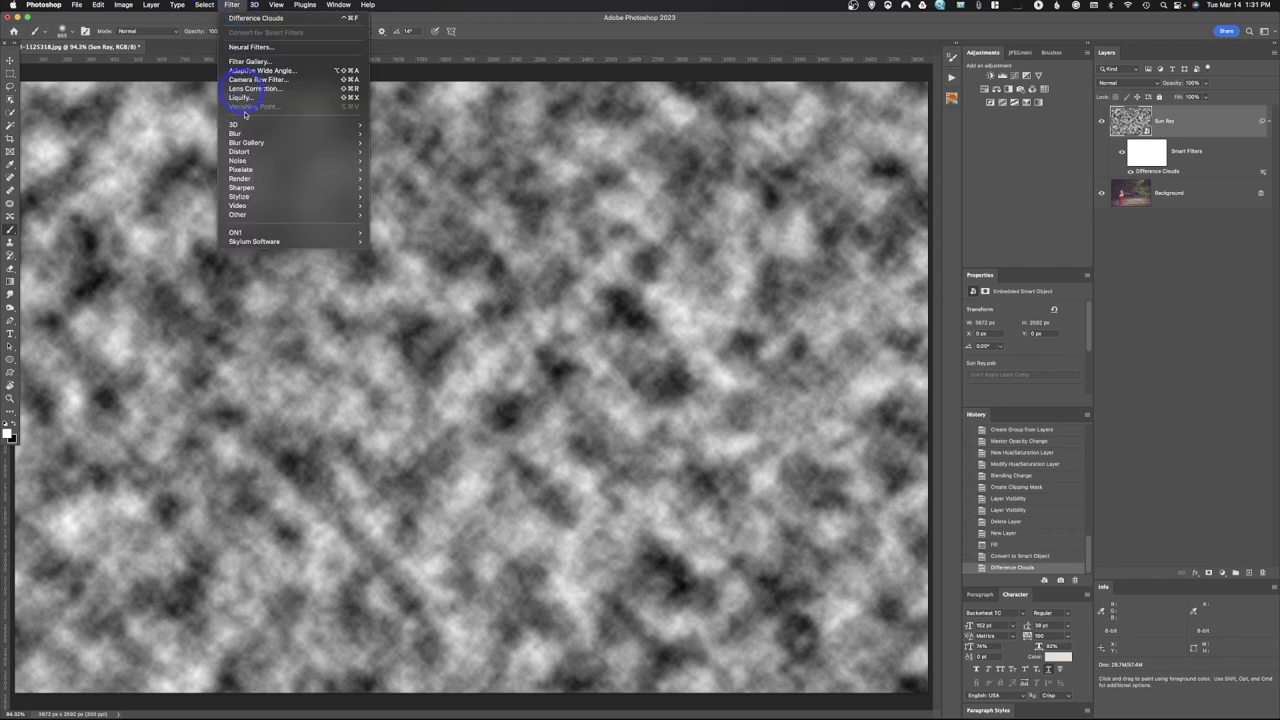
- Apply two Radial Blur zoom filters centred at the top-right corner to the clouds
mouse_move(248, 135)
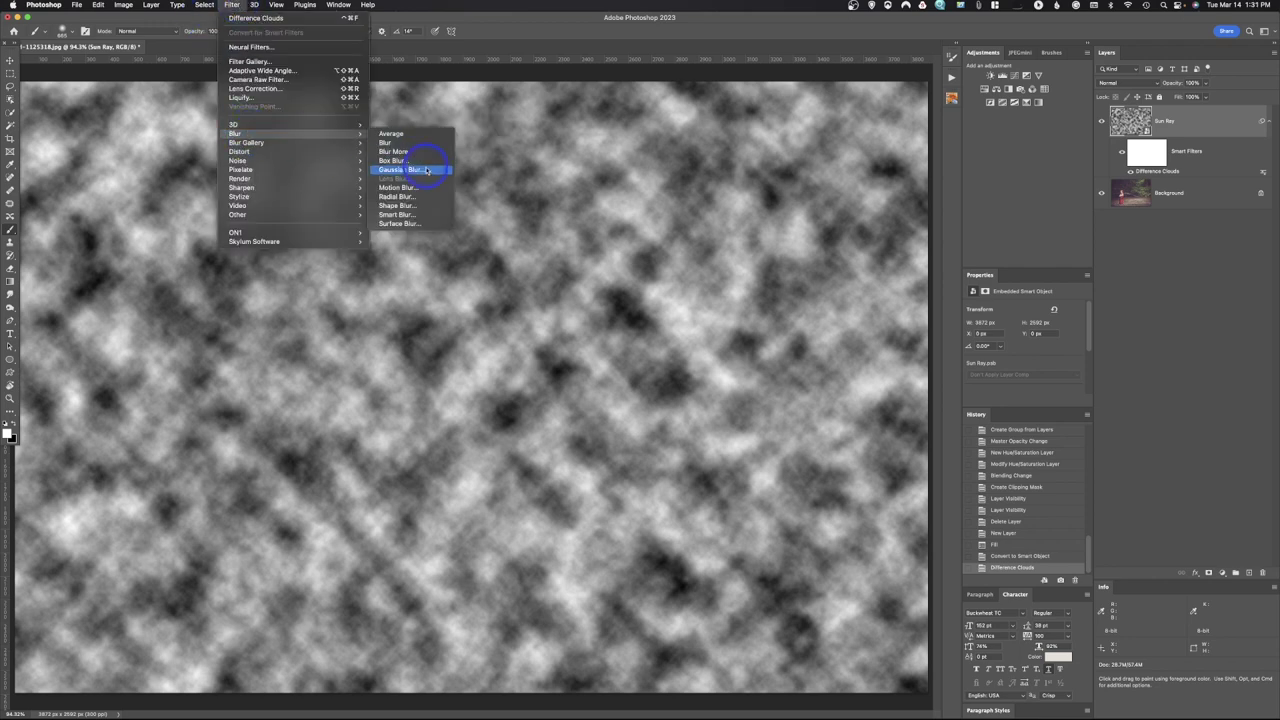
left_click(414, 198)
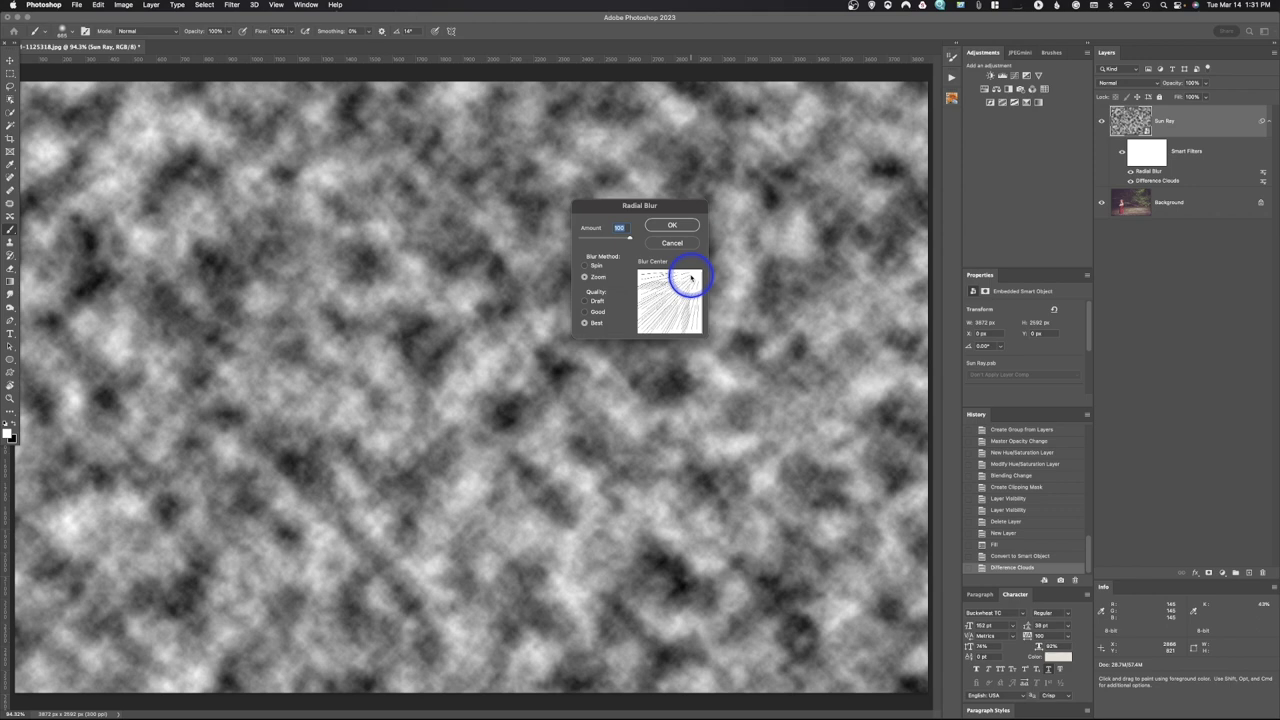
left_click_drag(697, 273, 657, 291)
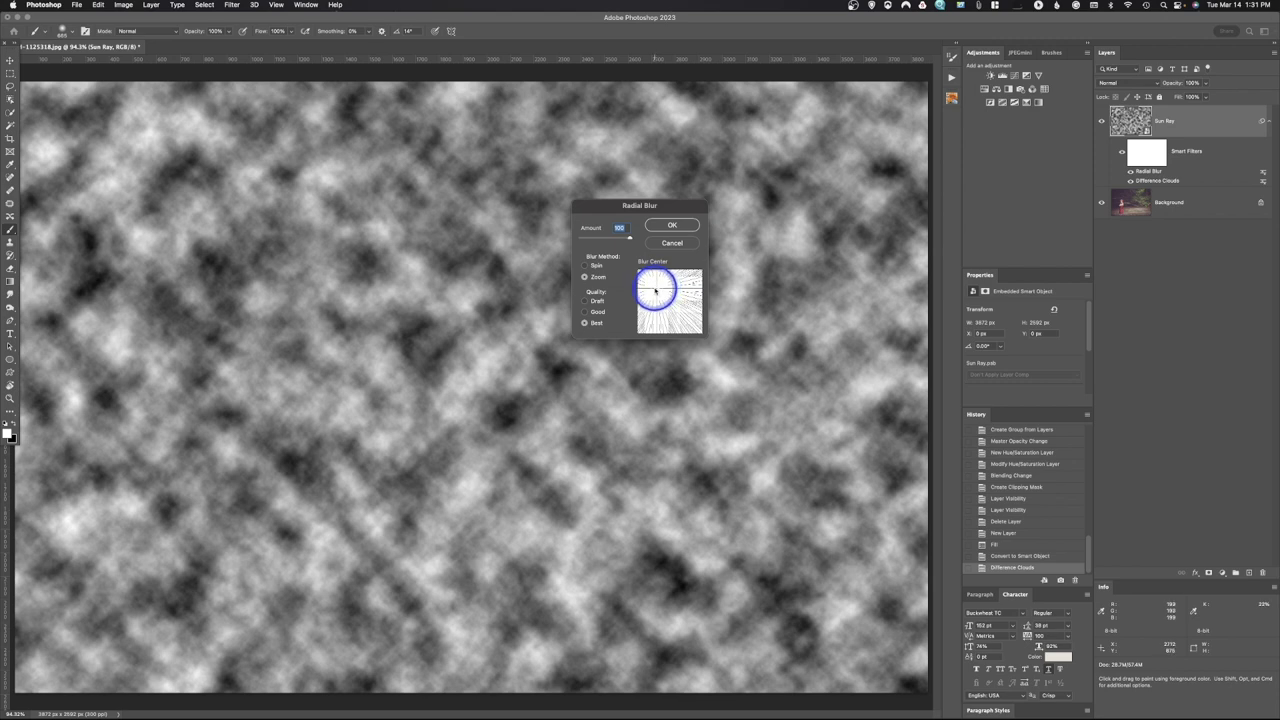
left_click_drag(657, 288, 721, 264)
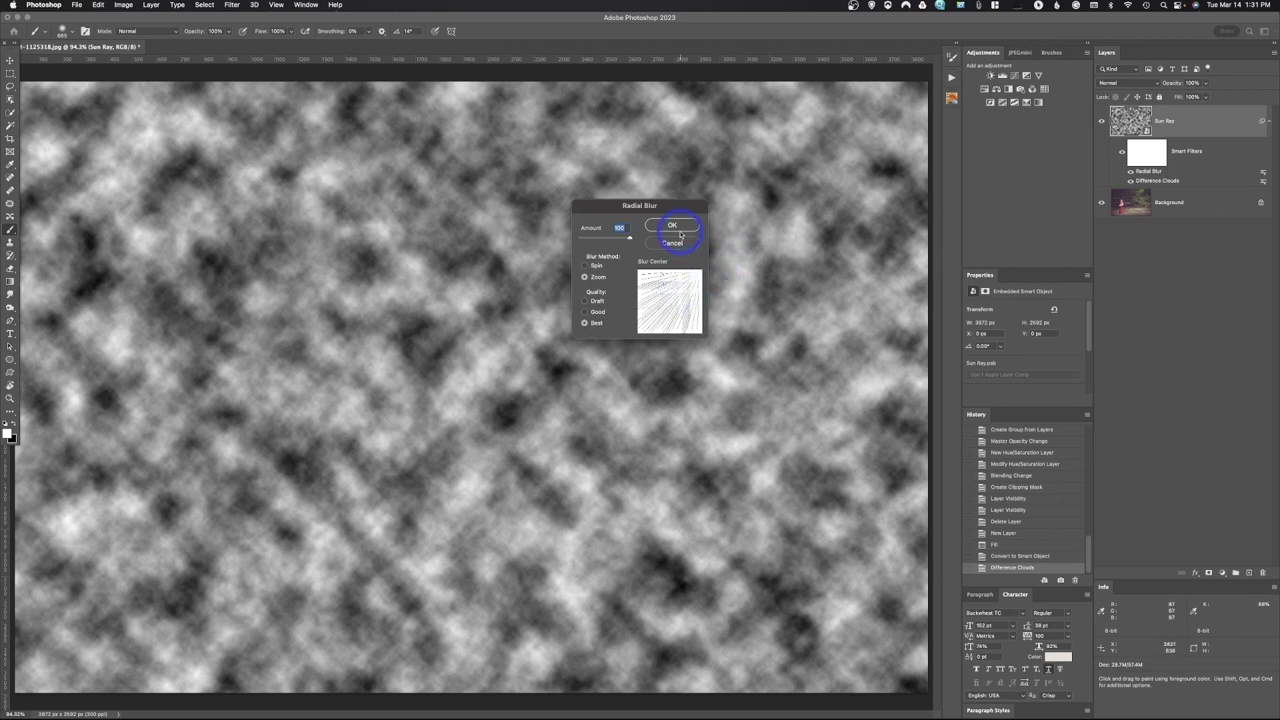
left_click(676, 225)
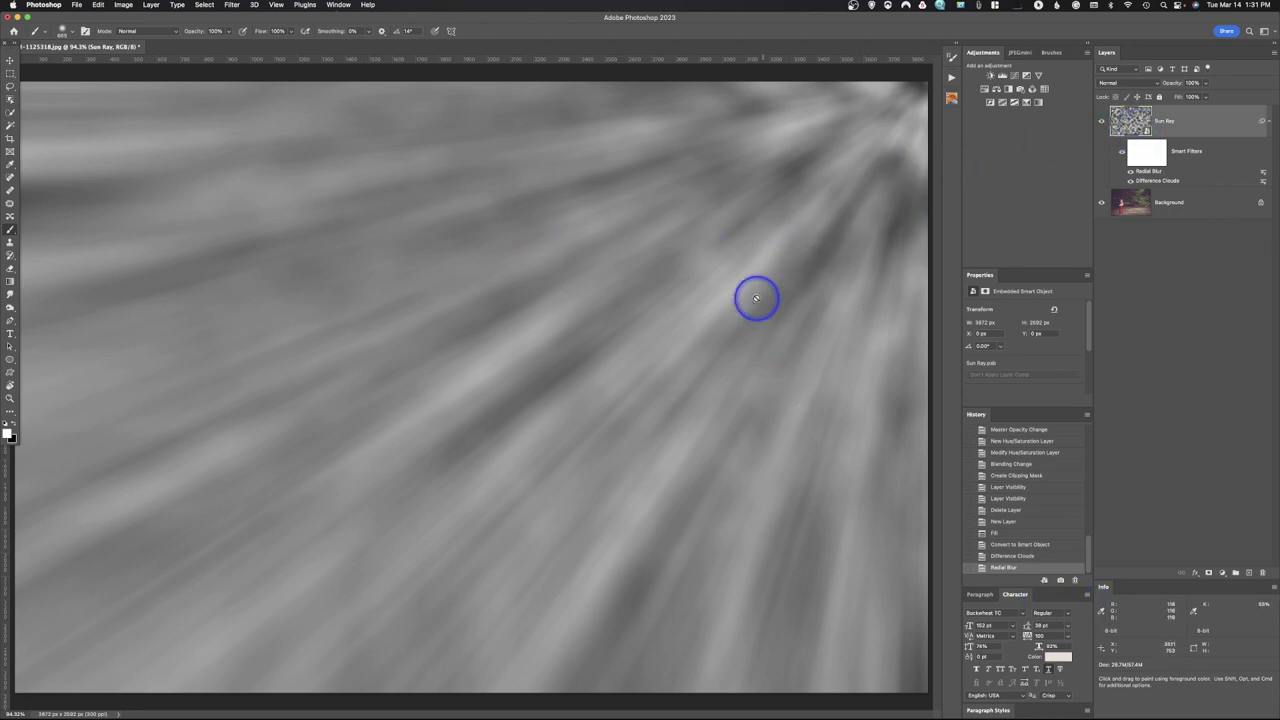
left_click(231, 6)
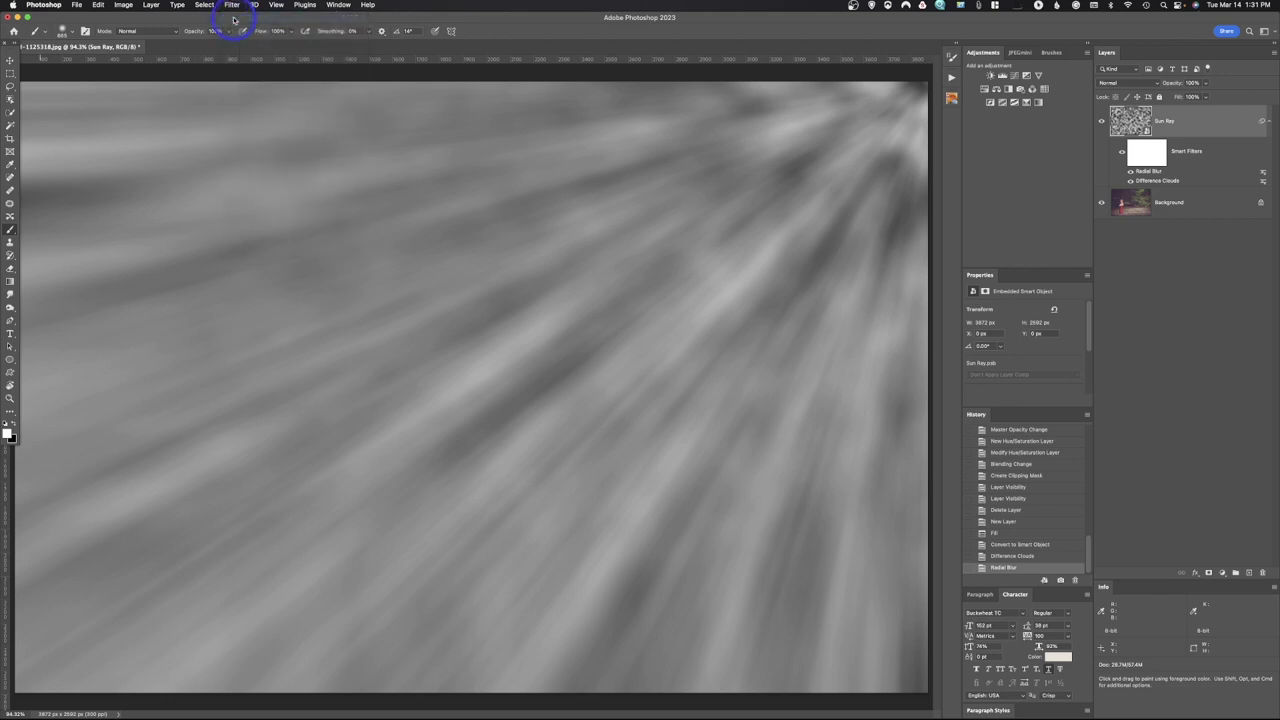
left_click(668, 225)
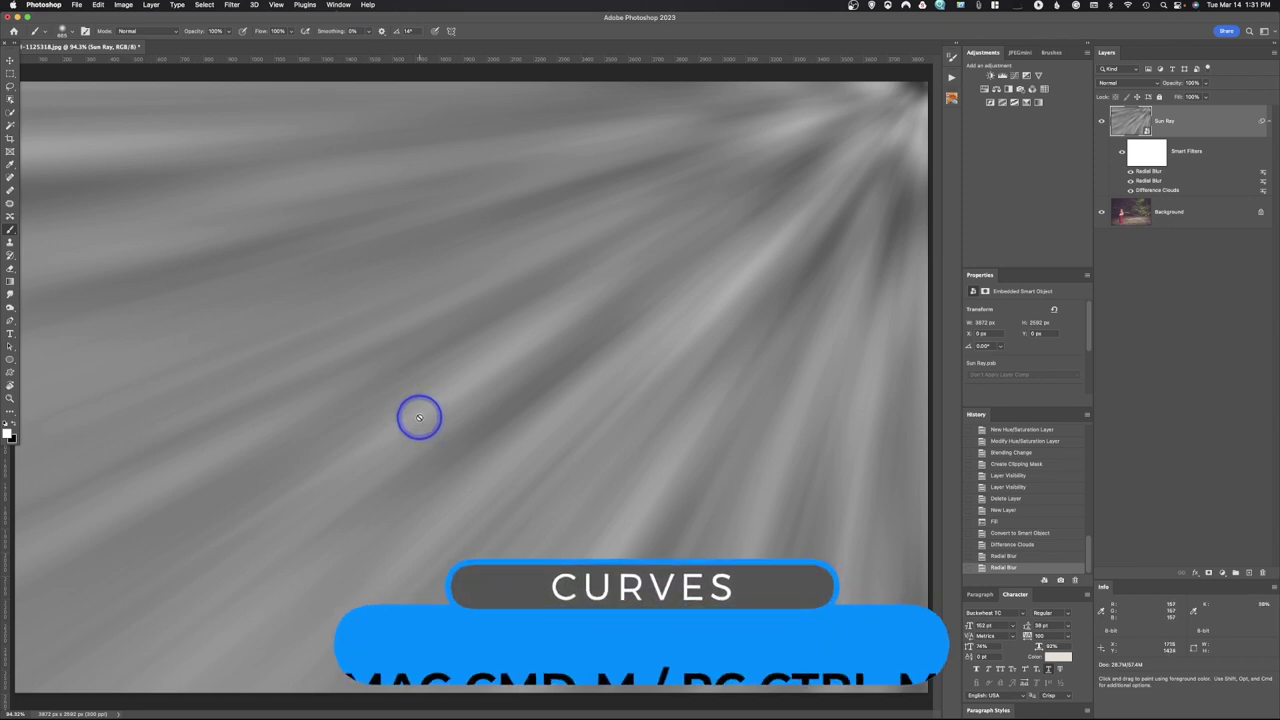
- Apply Curves with white point 222, black point 27 and midpoint raised to 142
key("super+m")
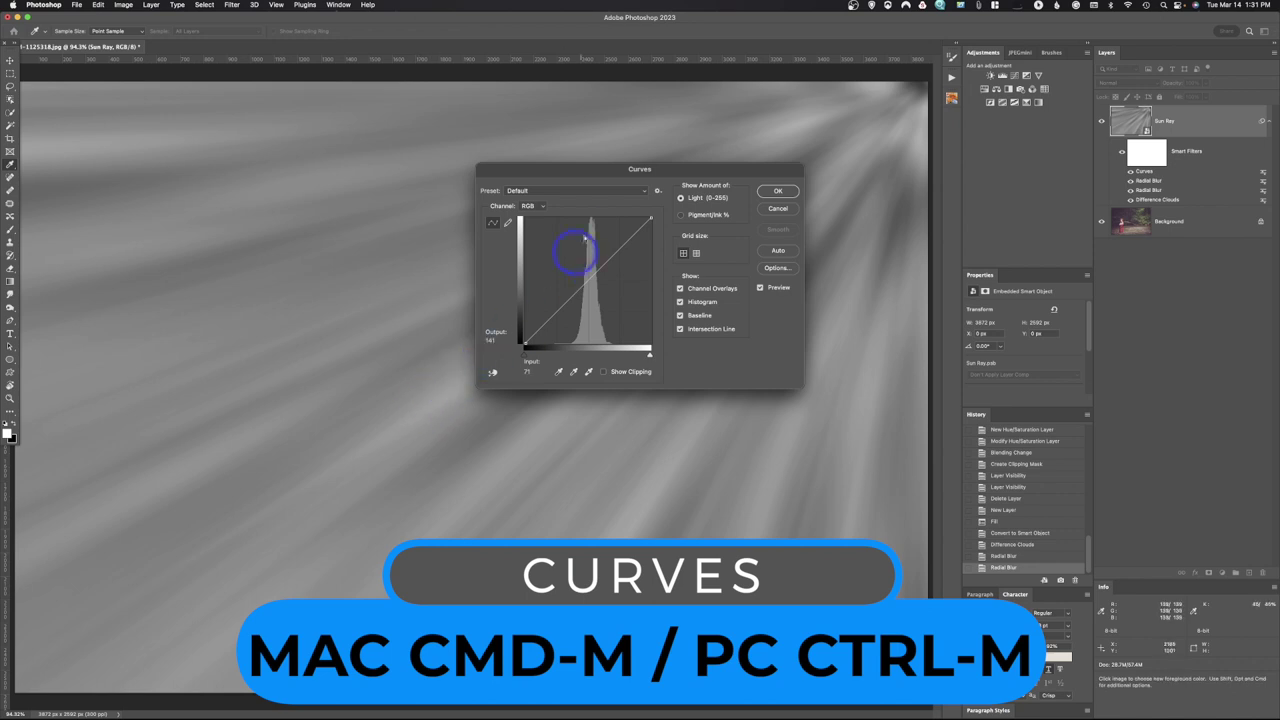
left_click_drag(648, 219, 634, 217)
left_click_drag(527, 347, 538, 345)
left_click_drag(586, 285, 588, 272)
left_click(797, 190)
left_click(780, 192)
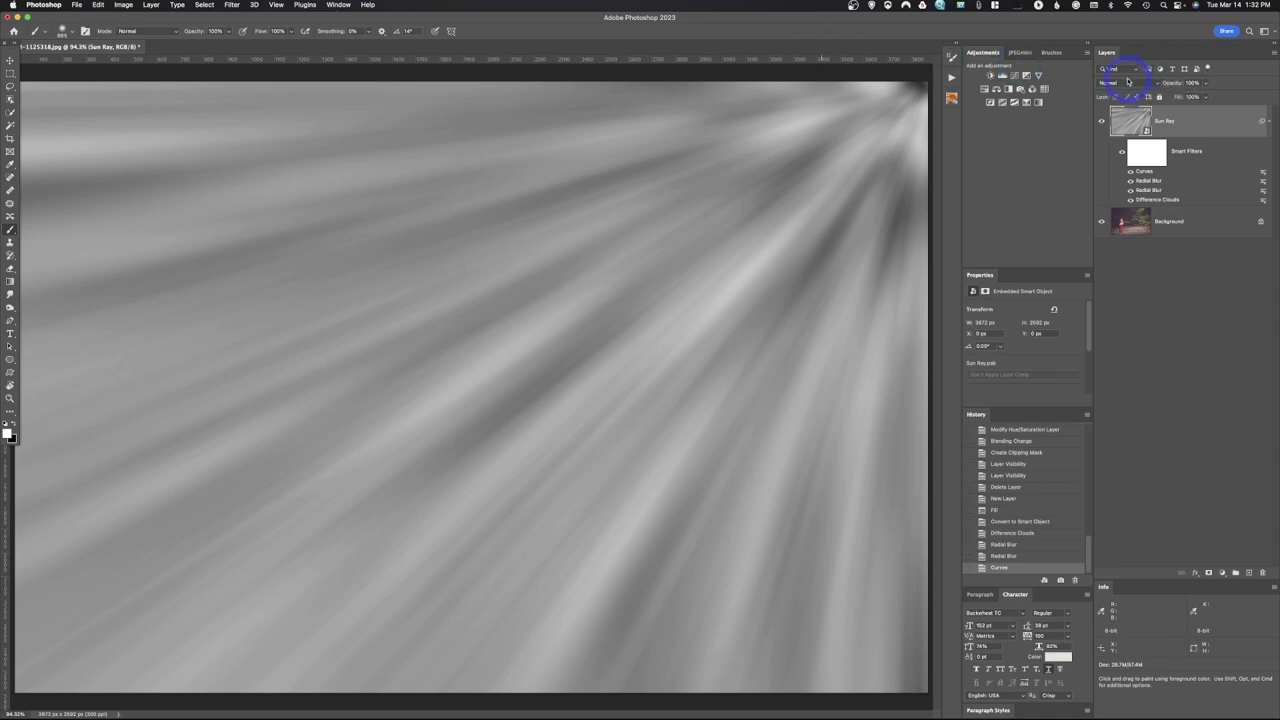
- Set Sun Ray to Screen mode and split its Blend If black slider to 97/165
left_click(1125, 83)
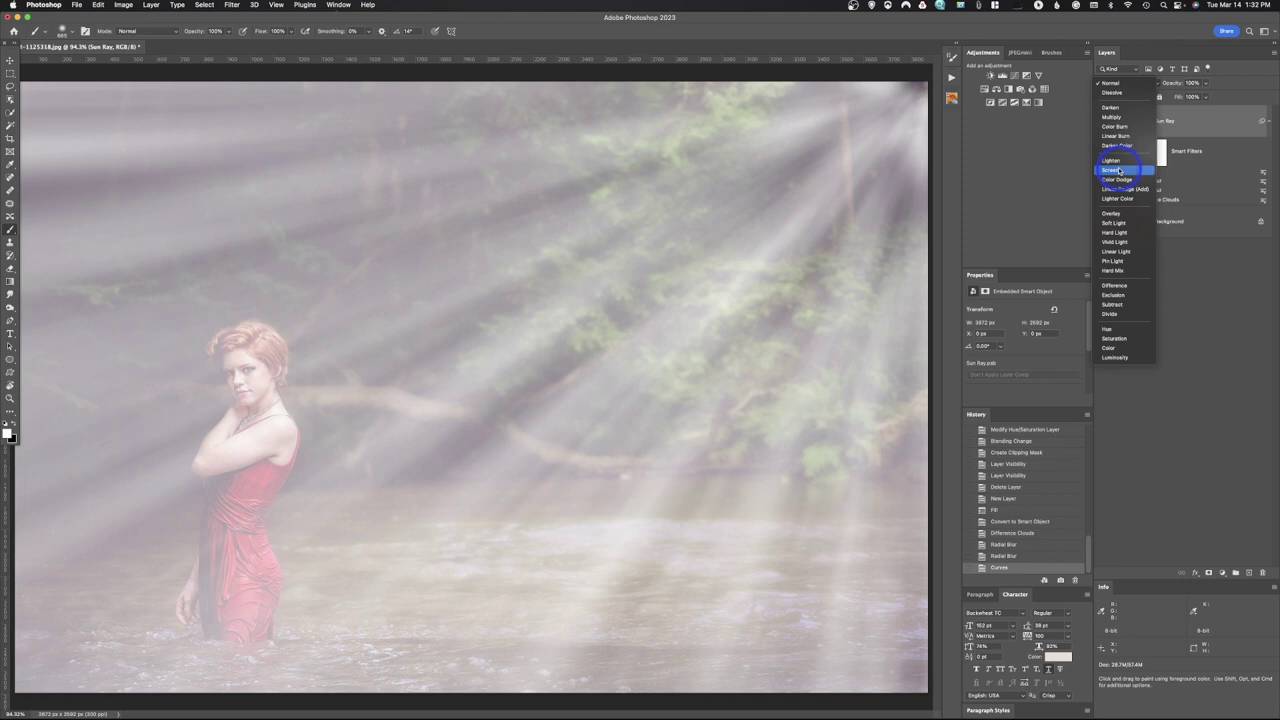
left_click(1119, 168)
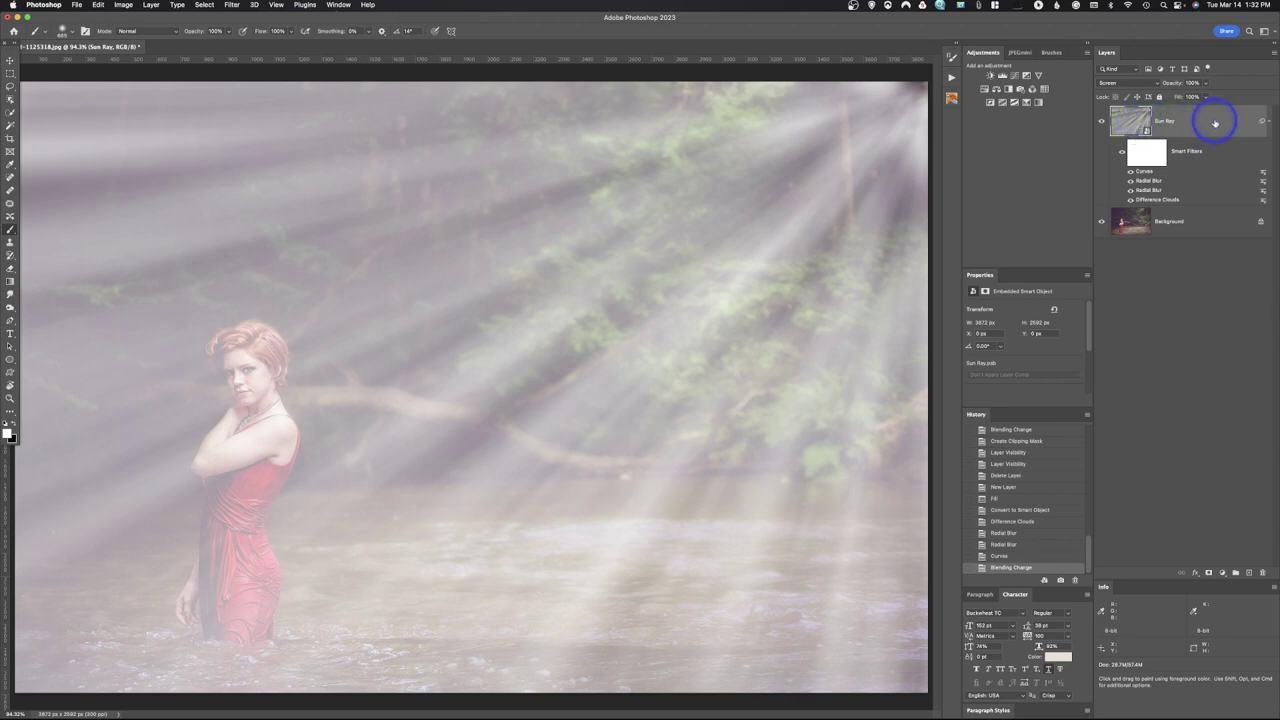
double_click(1215, 122)
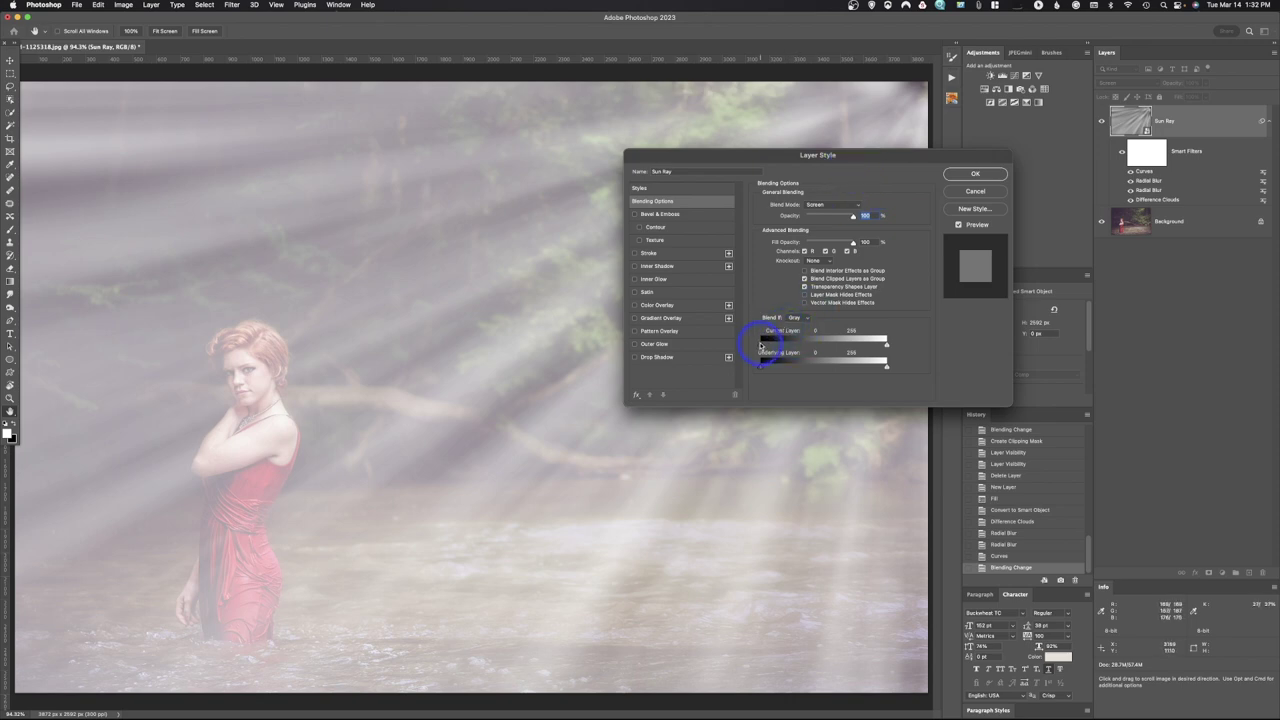
left_click_drag(766, 343, 796, 350)
key("alt")
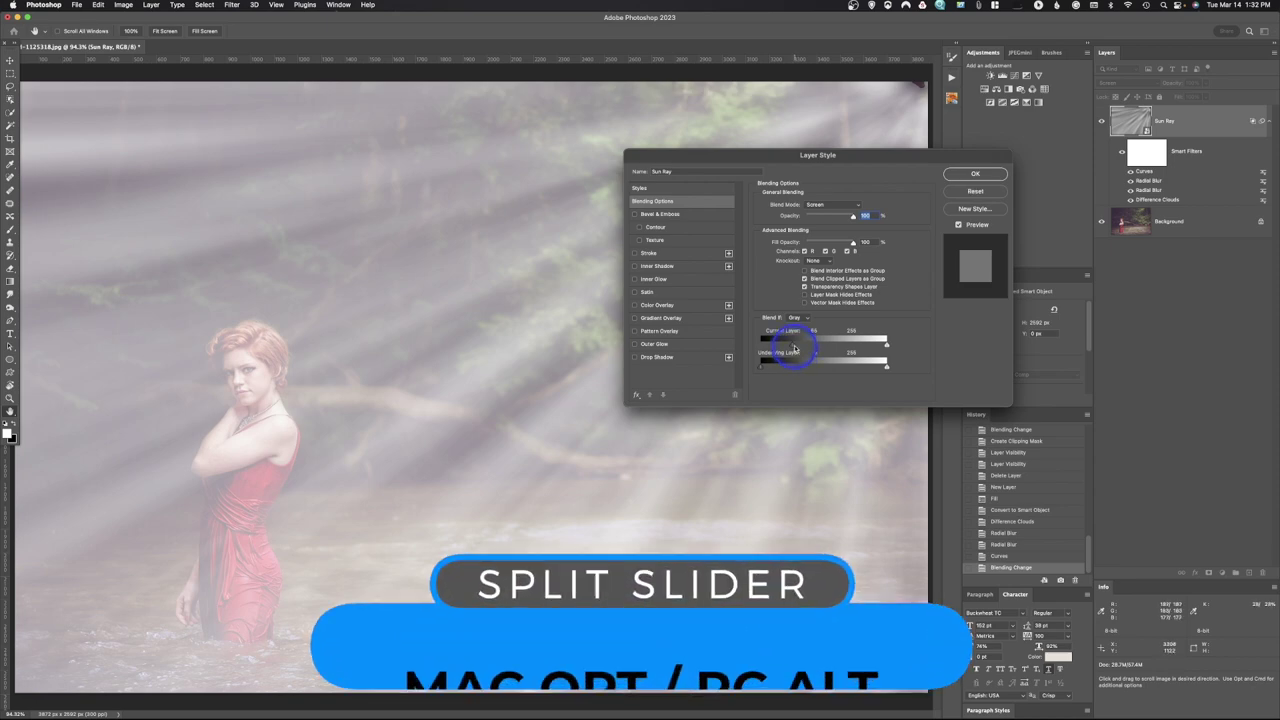
mouse_move(793, 352)
left_mouse_down()
mouse_move(846, 352)
mouse_move(800, 348)
left_mouse_up()
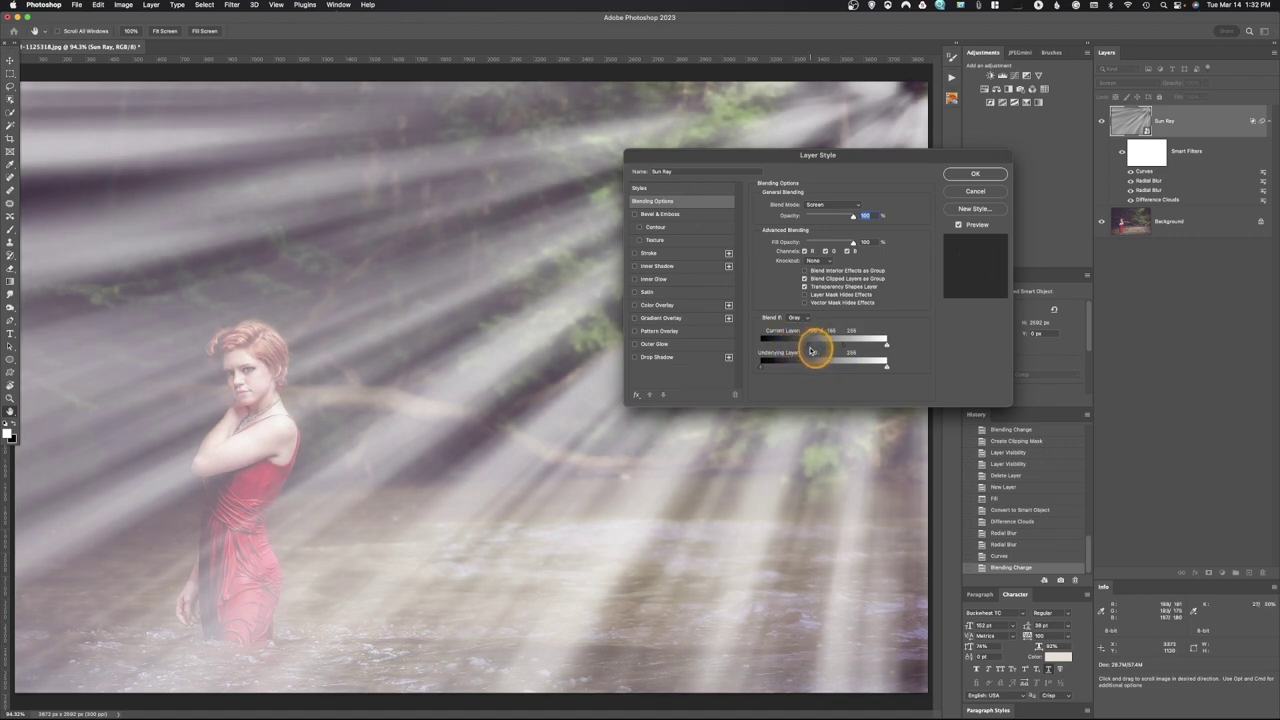
mouse_move(812, 350)
left_mouse_down()
mouse_move(790, 346)
mouse_move(826, 352)
left_mouse_up()
left_click(972, 179)
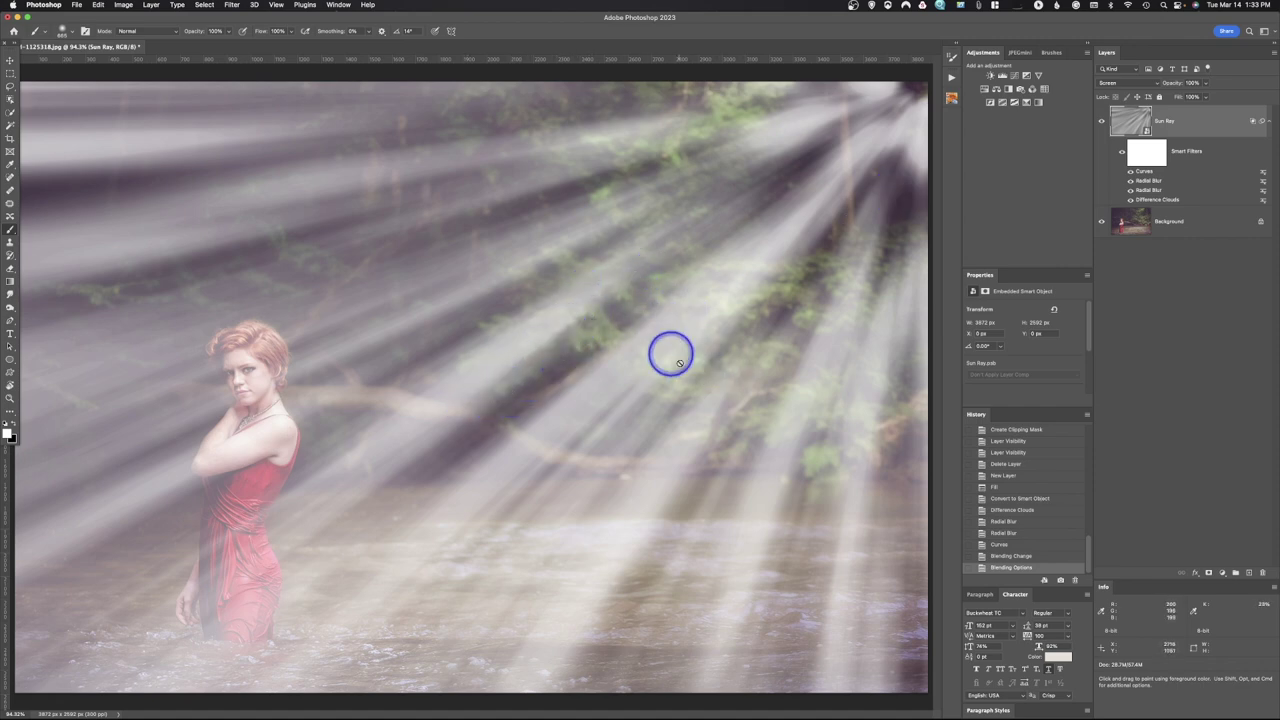
- Apply a Gaussian Blur with a 12-pixel radius to the Sun Ray layer
left_click(232, 5)
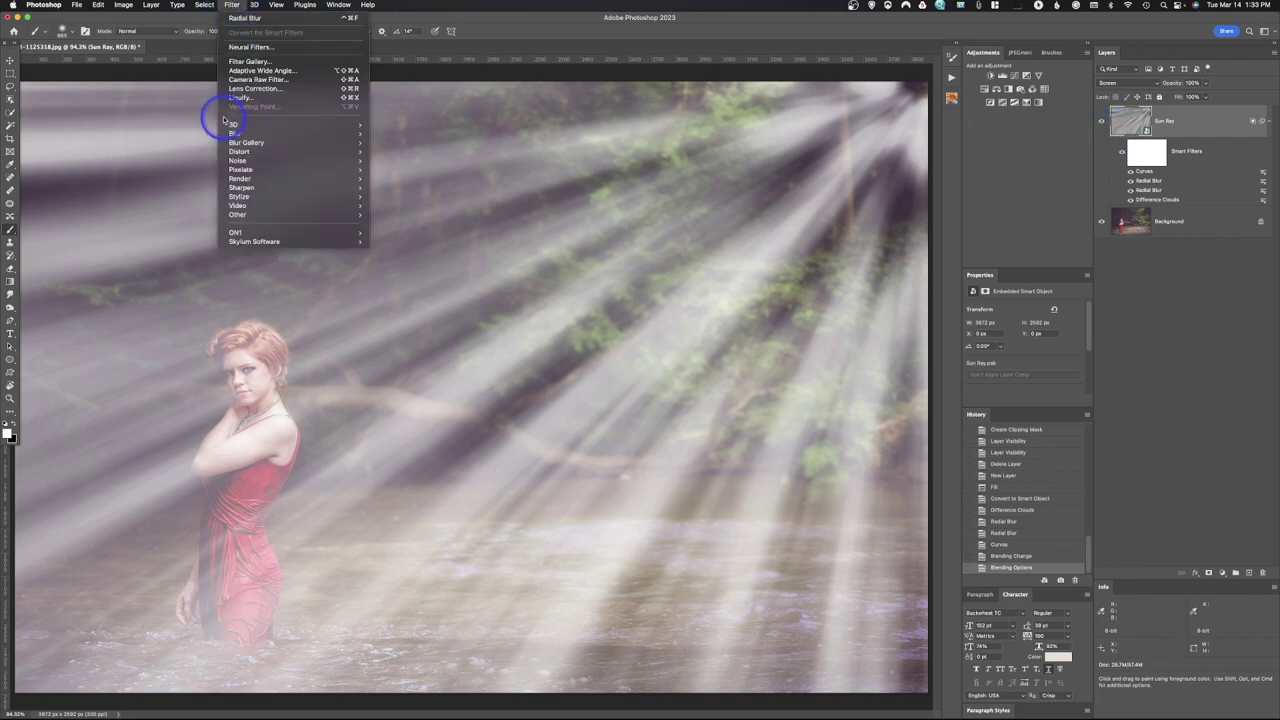
mouse_move(228, 136)
left_click(405, 169)
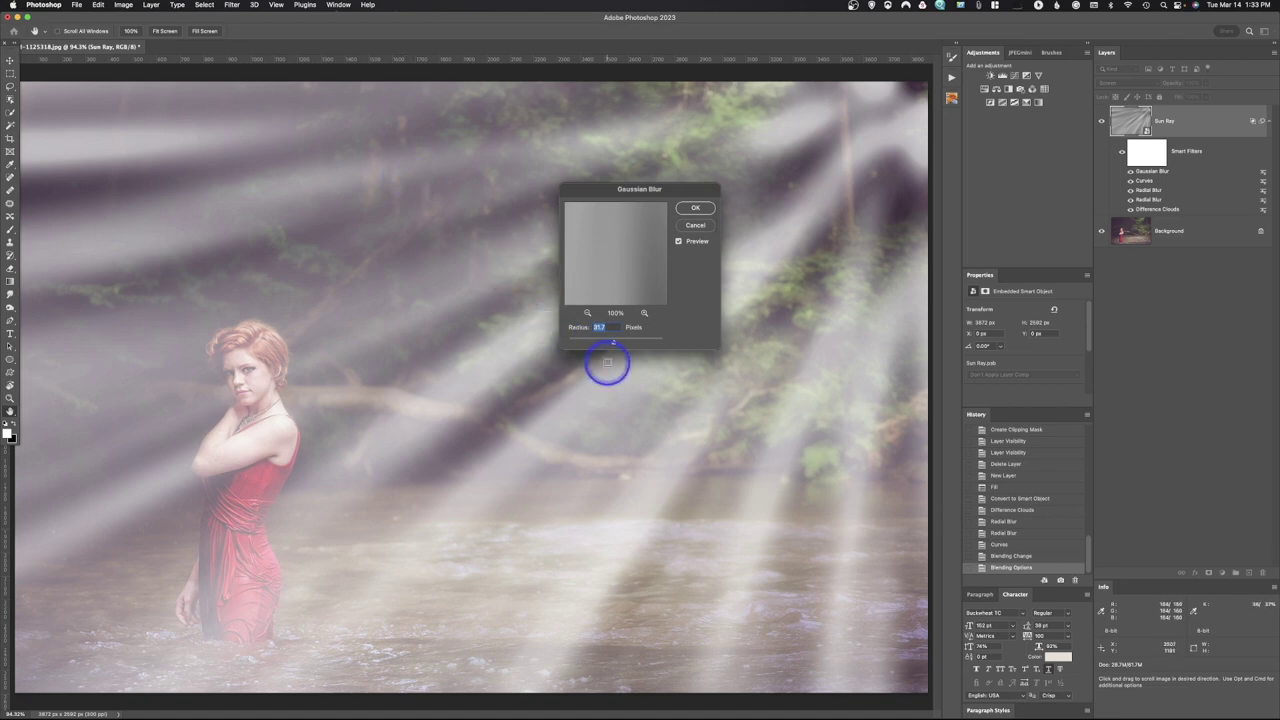
left_click_drag(613, 347, 606, 345)
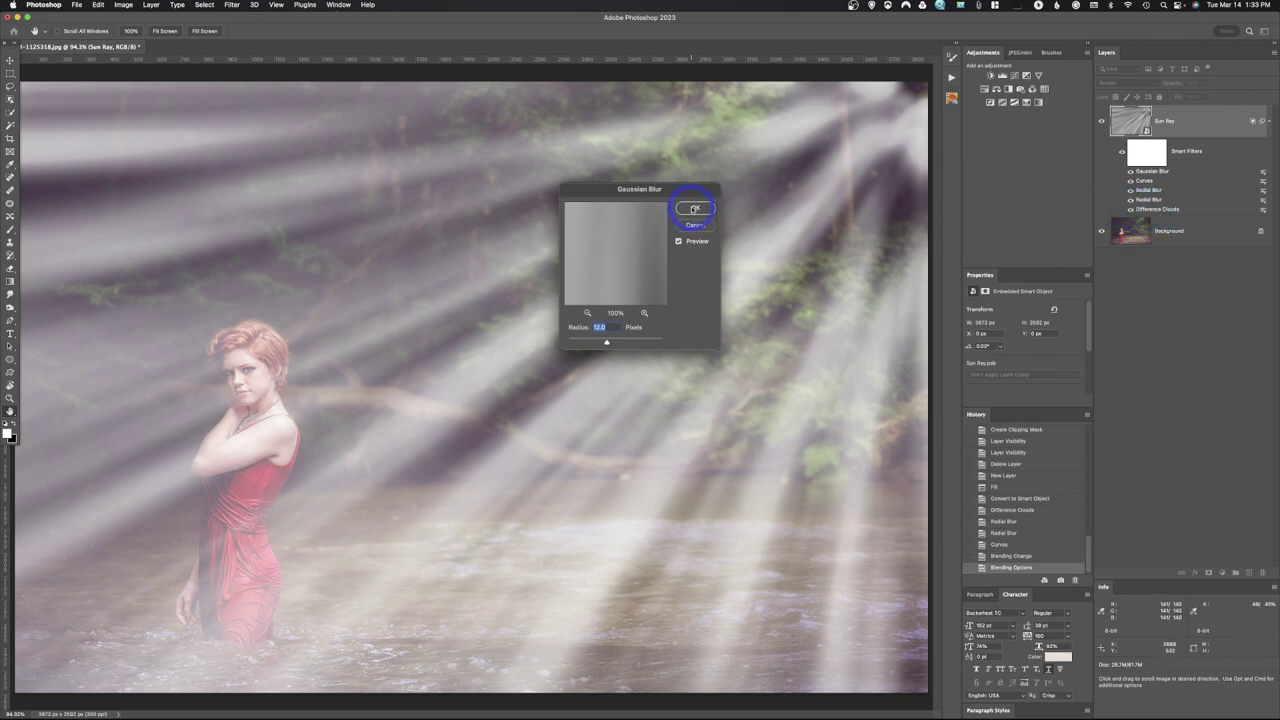
left_click(694, 208)
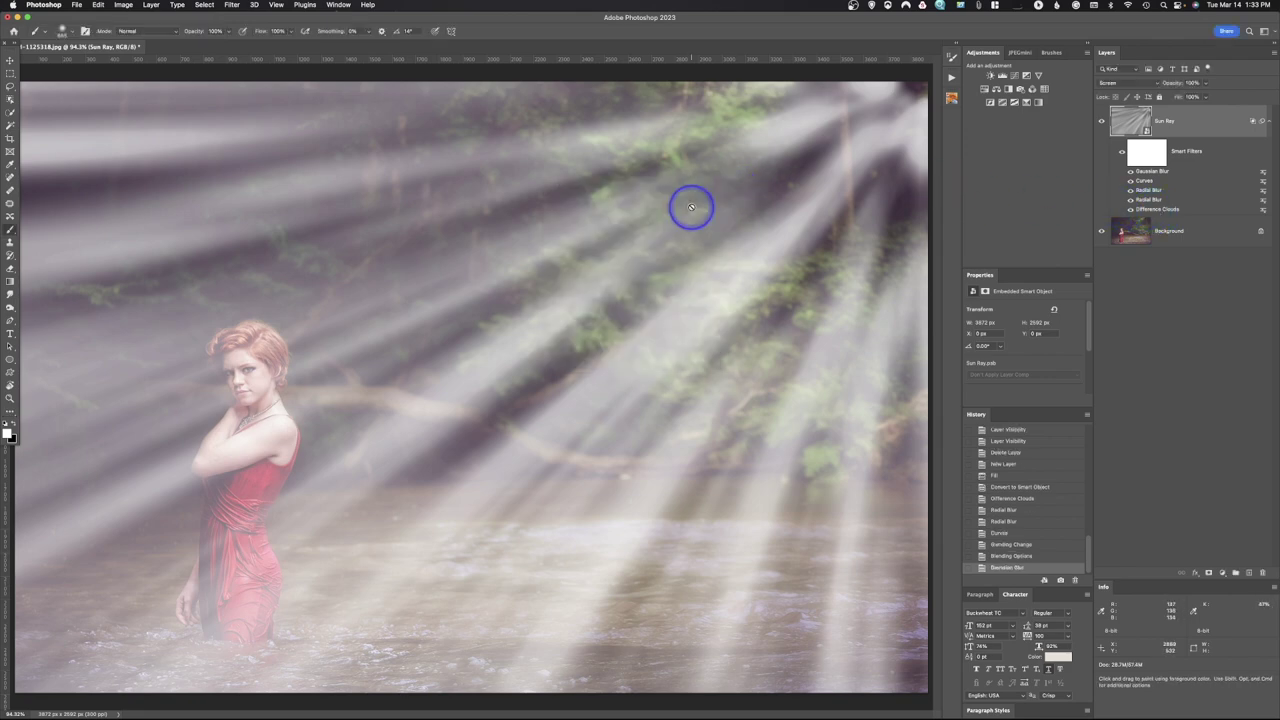
- Add a colorized Hue/Saturation layer (Hue 43, Saturation 29) clipped to Sun Ray
left_click(986, 90)
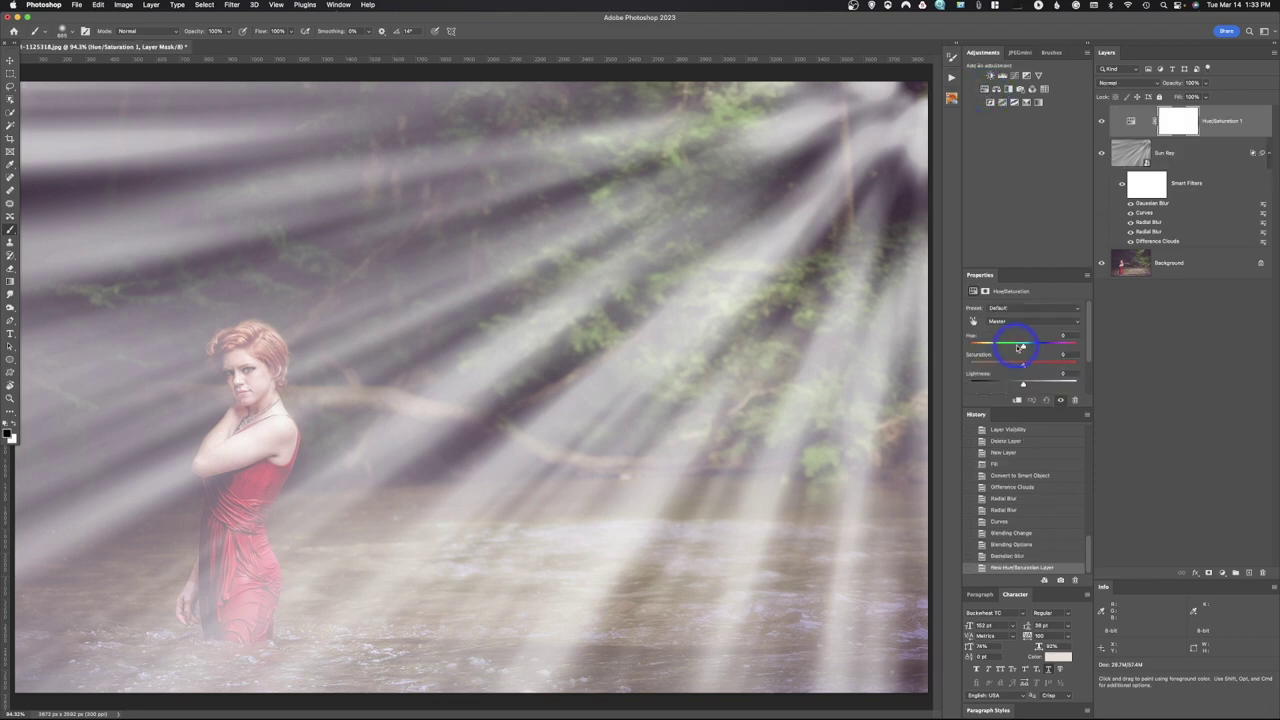
scroll(1020, 347, "down", 3)
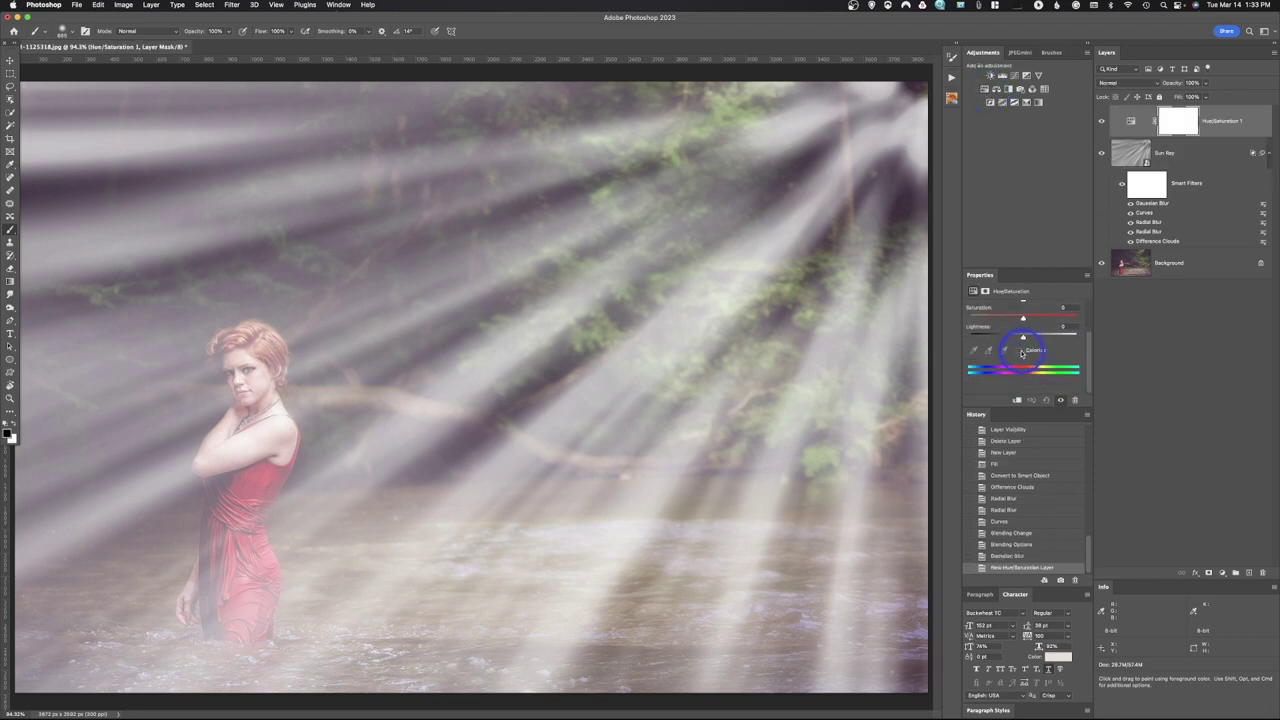
left_click(1022, 352)
scroll(1020, 355, "up", 3)
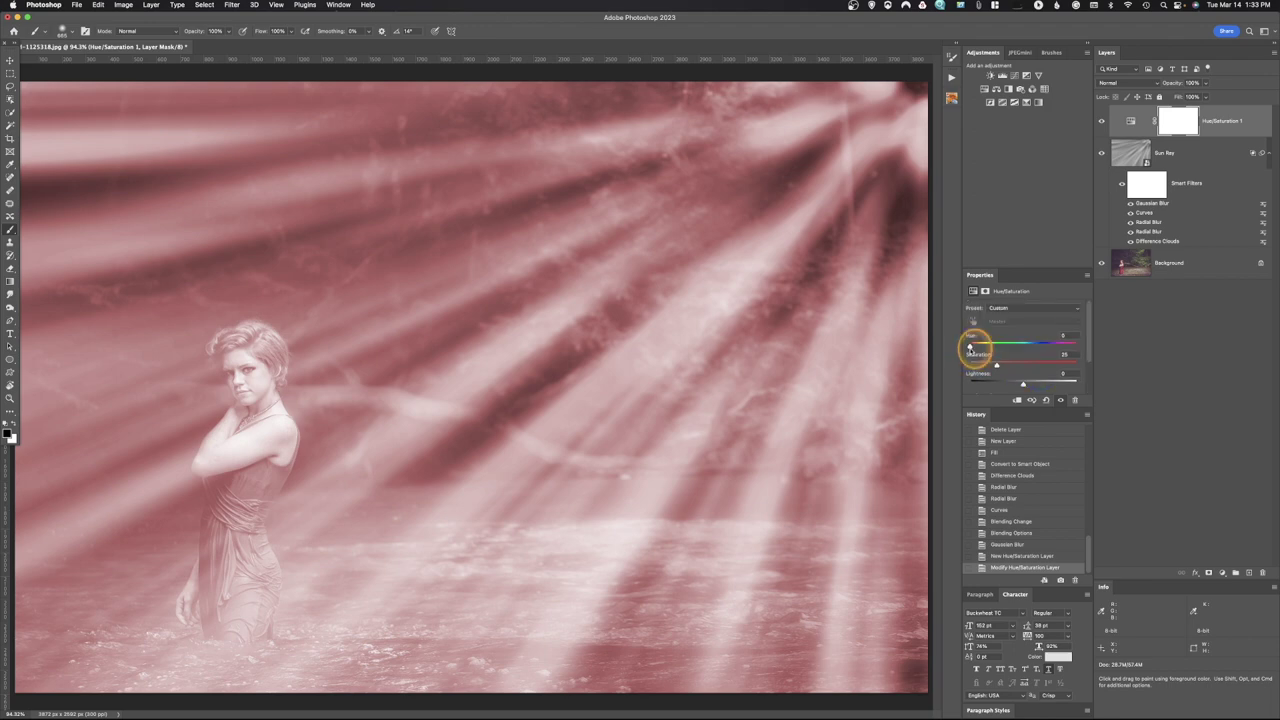
left_click_drag(970, 347, 984, 348)
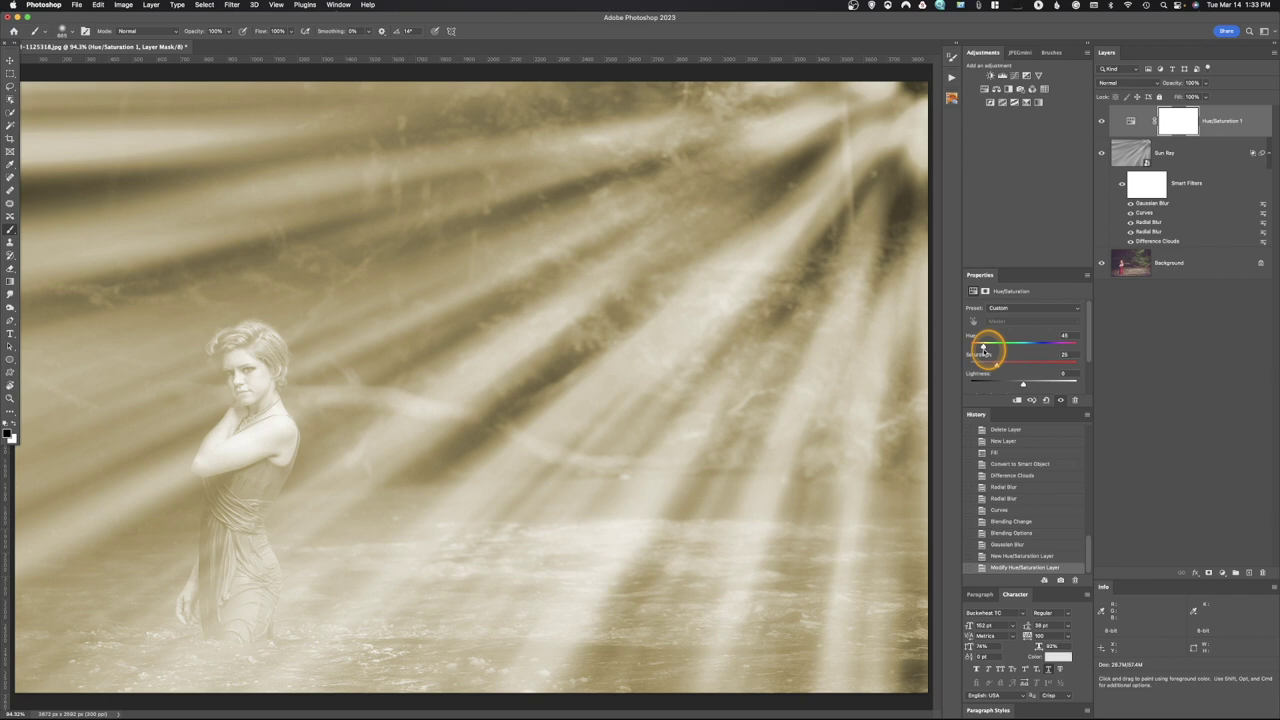
left_click_drag(984, 348, 1003, 368)
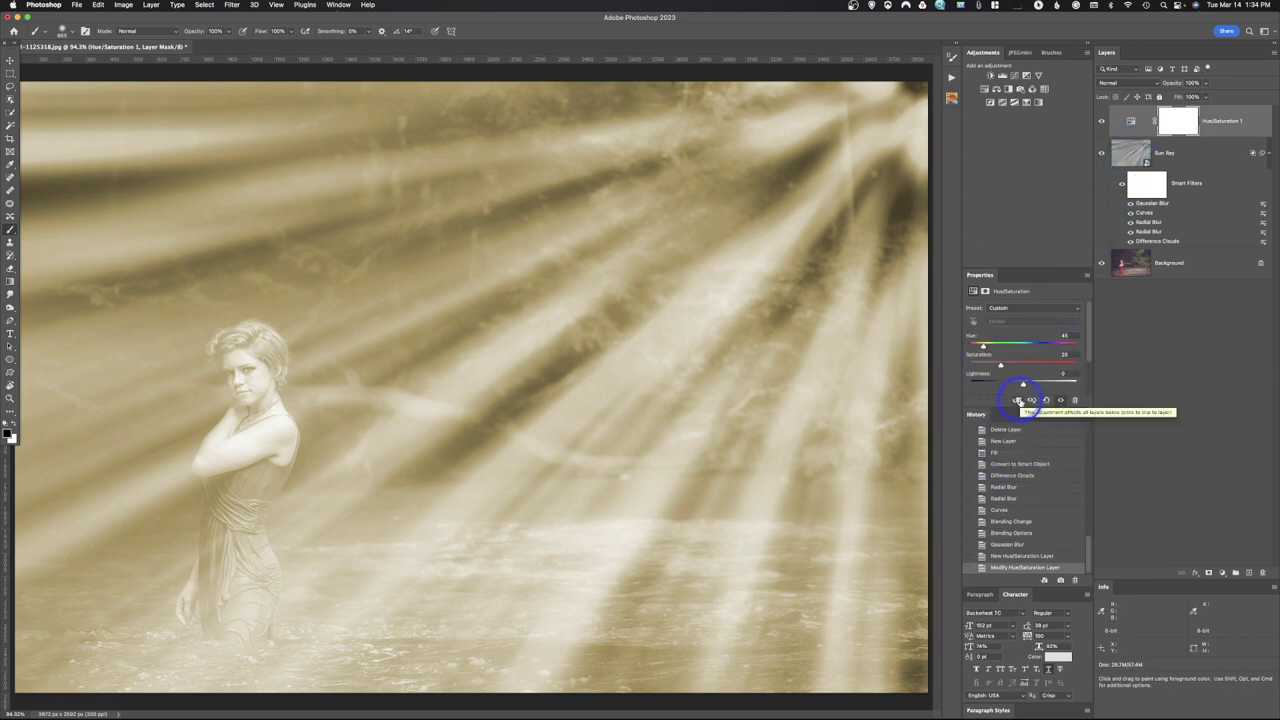
left_click(1017, 401)
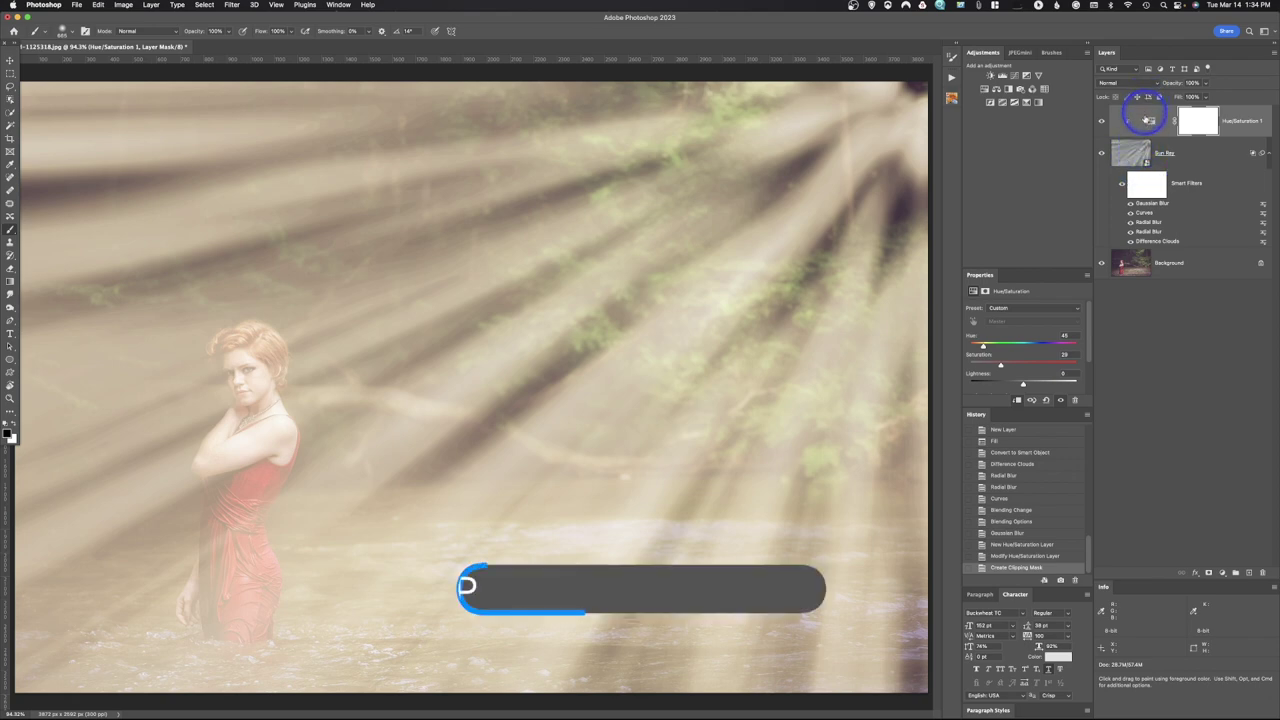
- Group the Sun Ray and Hue/Saturation layers as 'Sun Rays', keeping group opacity at 100%
left_click(1137, 152, "shift")
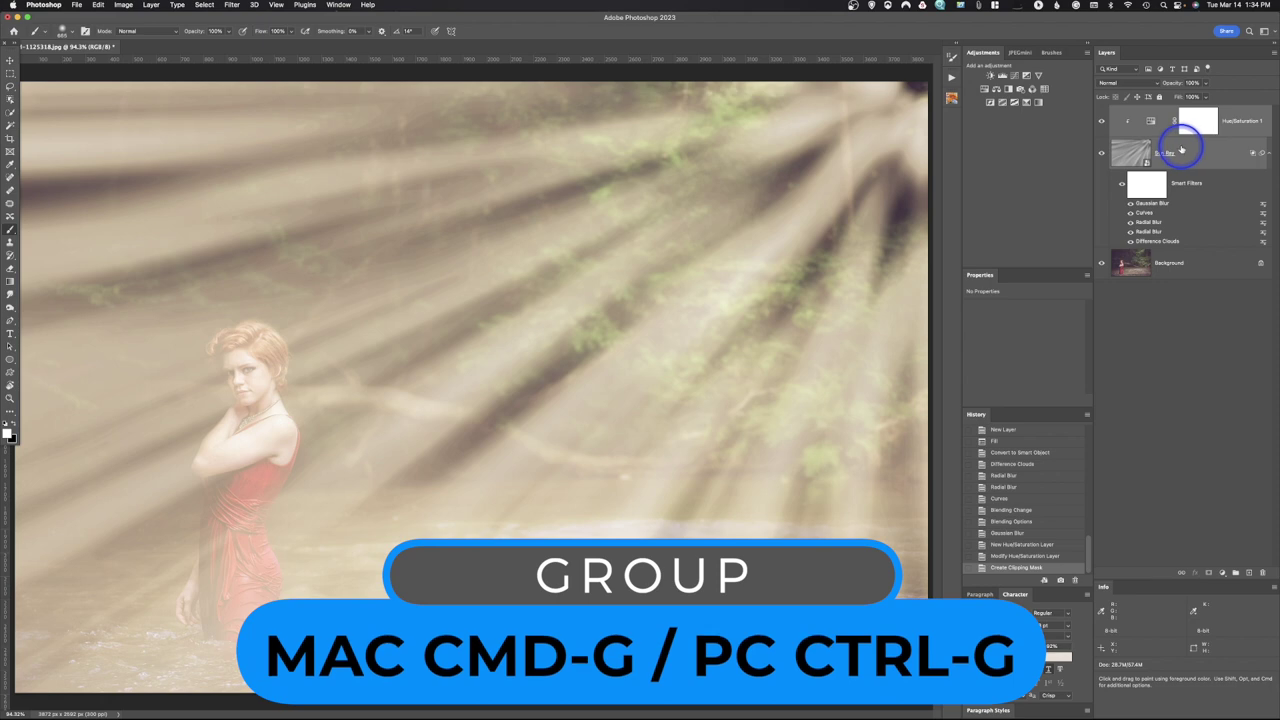
key("super+g")
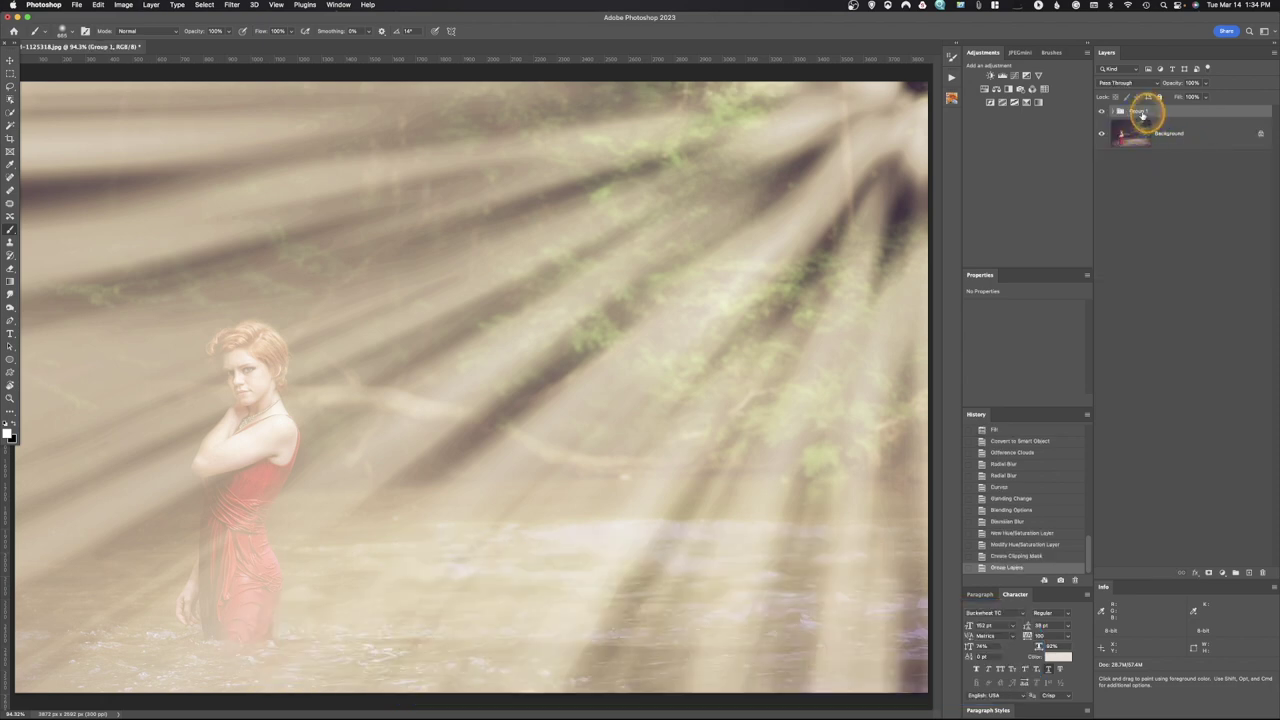
double_click(1140, 111)
type("Sun Rays")
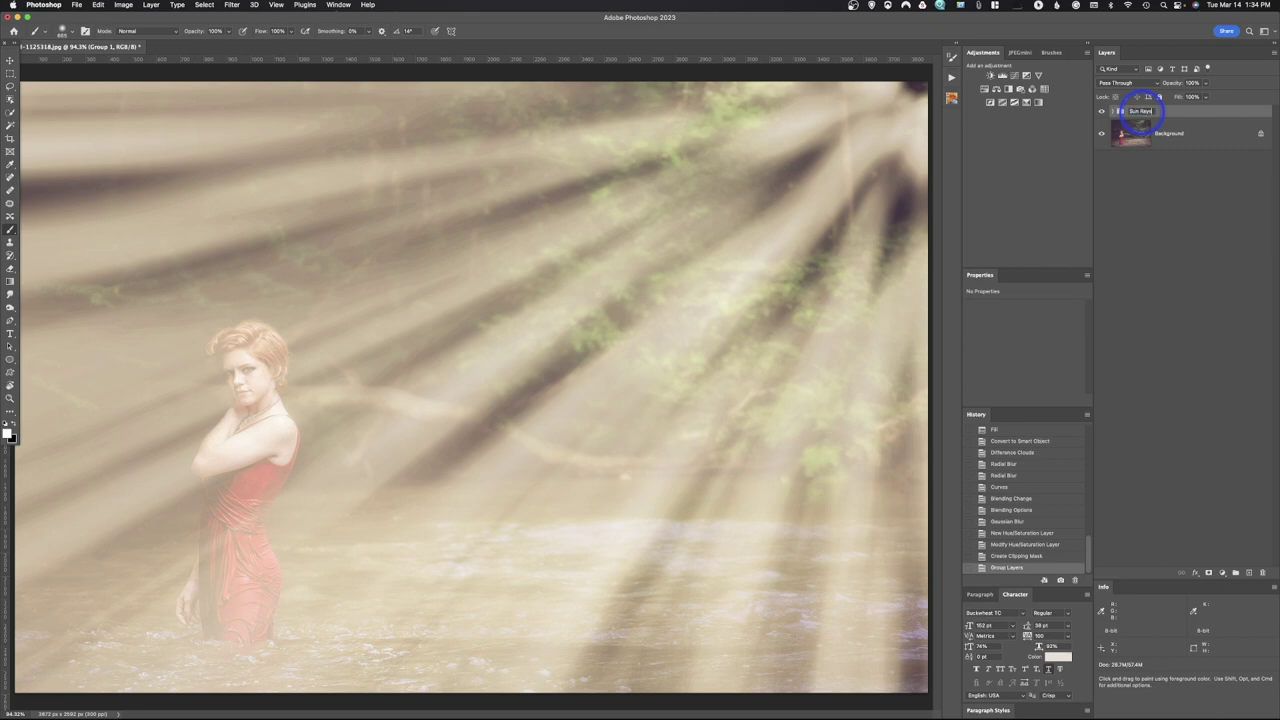
key("Return")
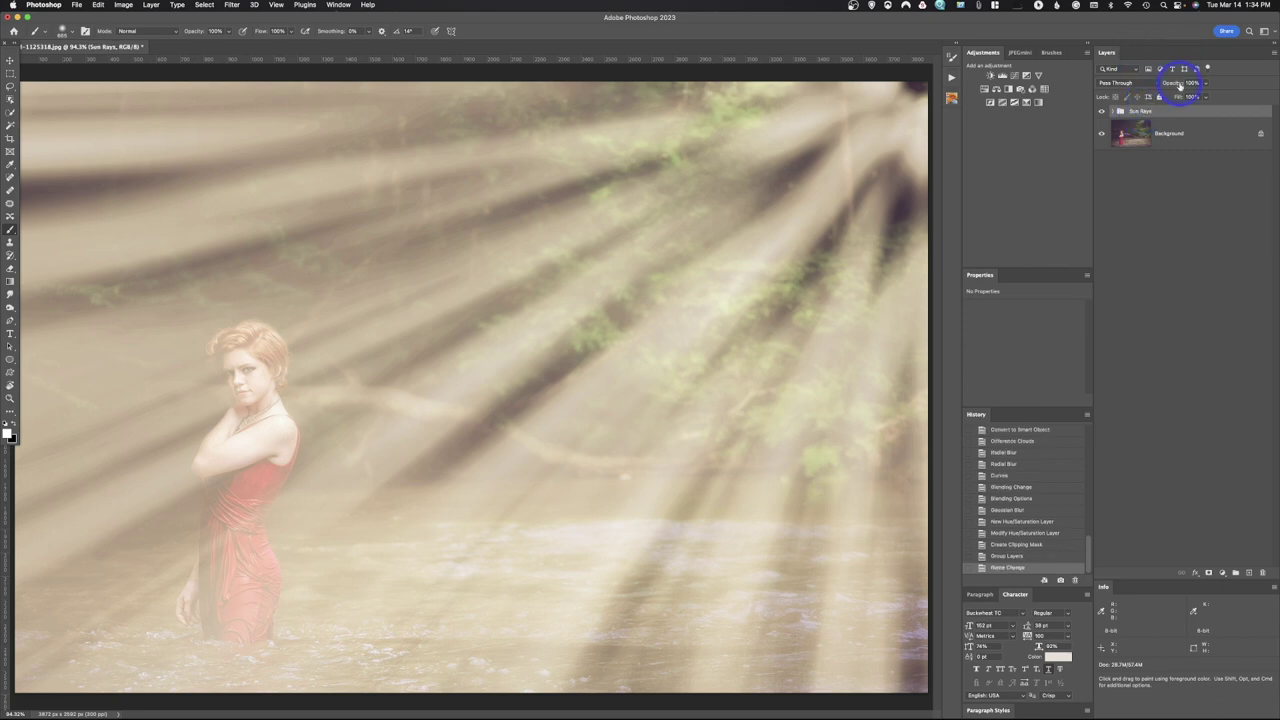
left_click_drag(1180, 84, 1155, 84)
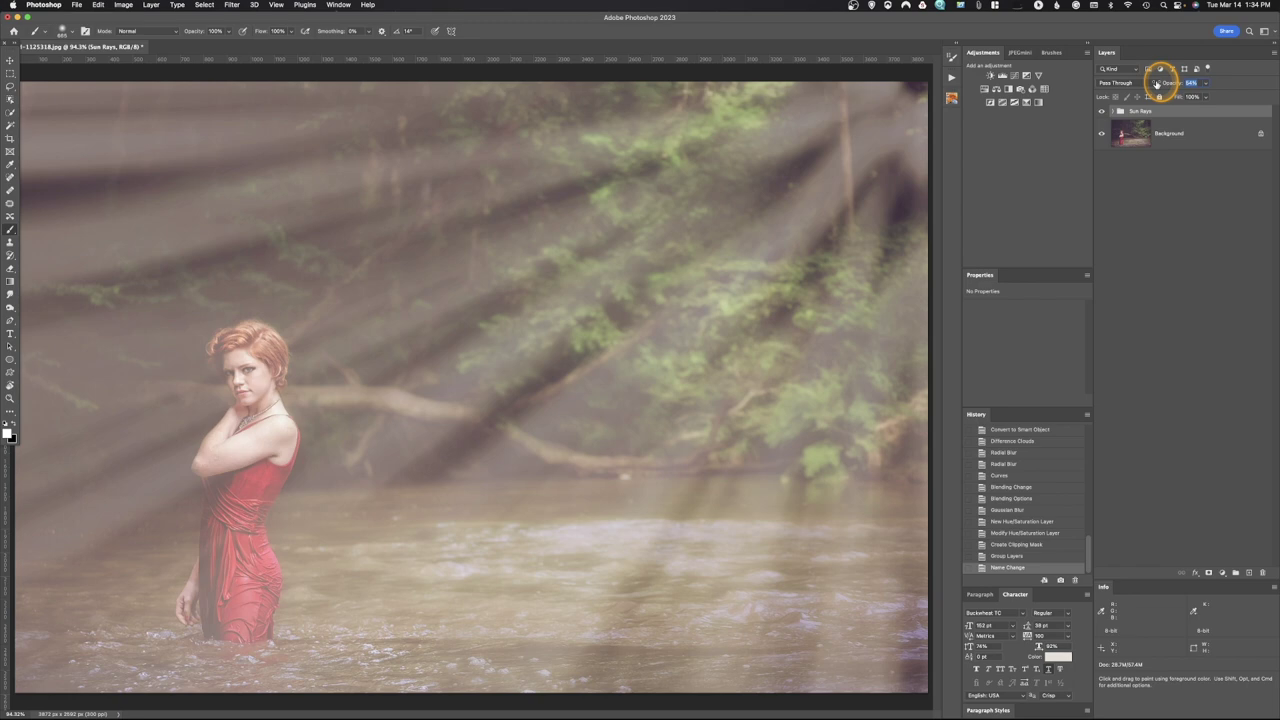
left_click_drag(1157, 84, 1214, 77)
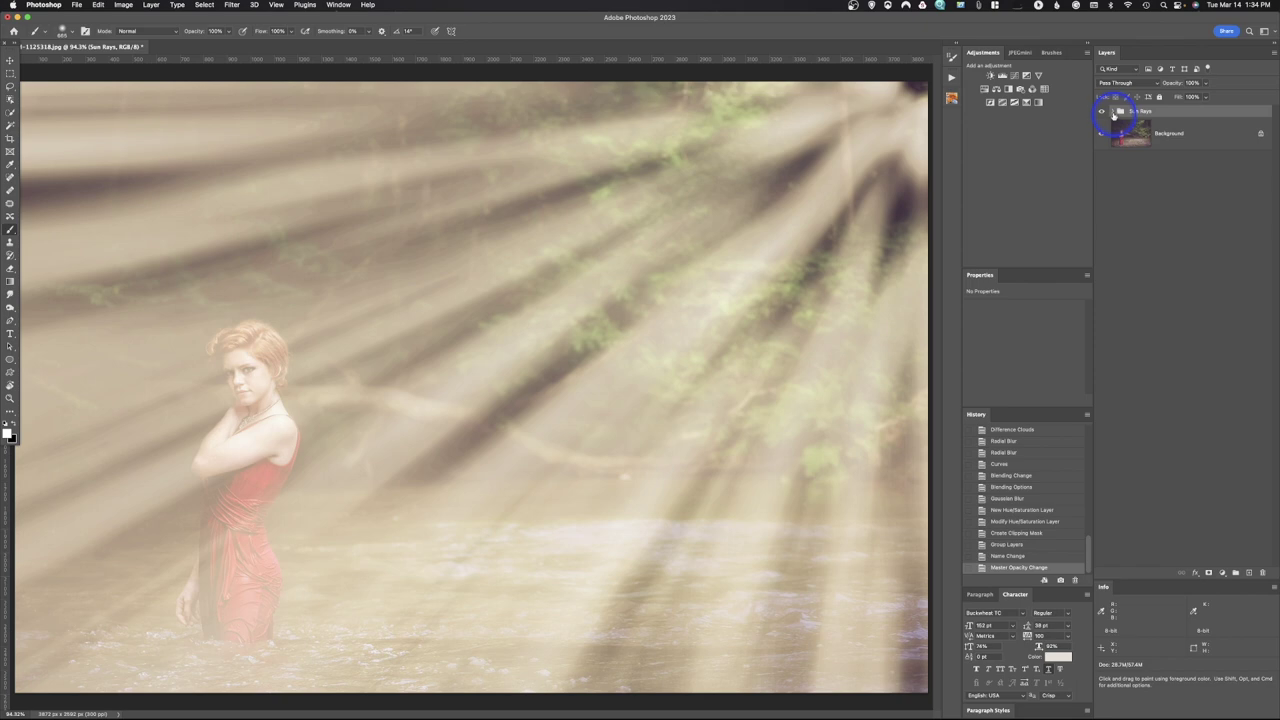
- Lower the Sun Ray layer's opacity inside the Sun Rays group to 48%
left_click(1112, 111)
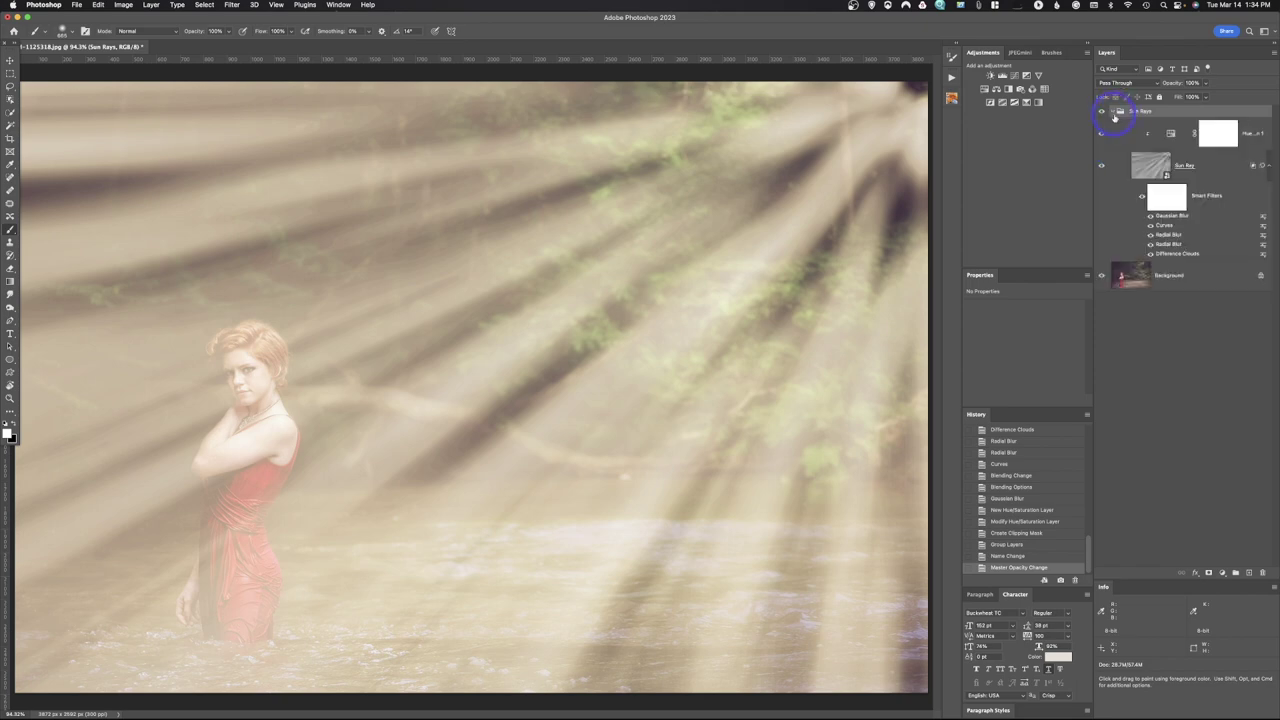
left_click(1150, 165)
left_click_drag(1178, 87, 1151, 88)
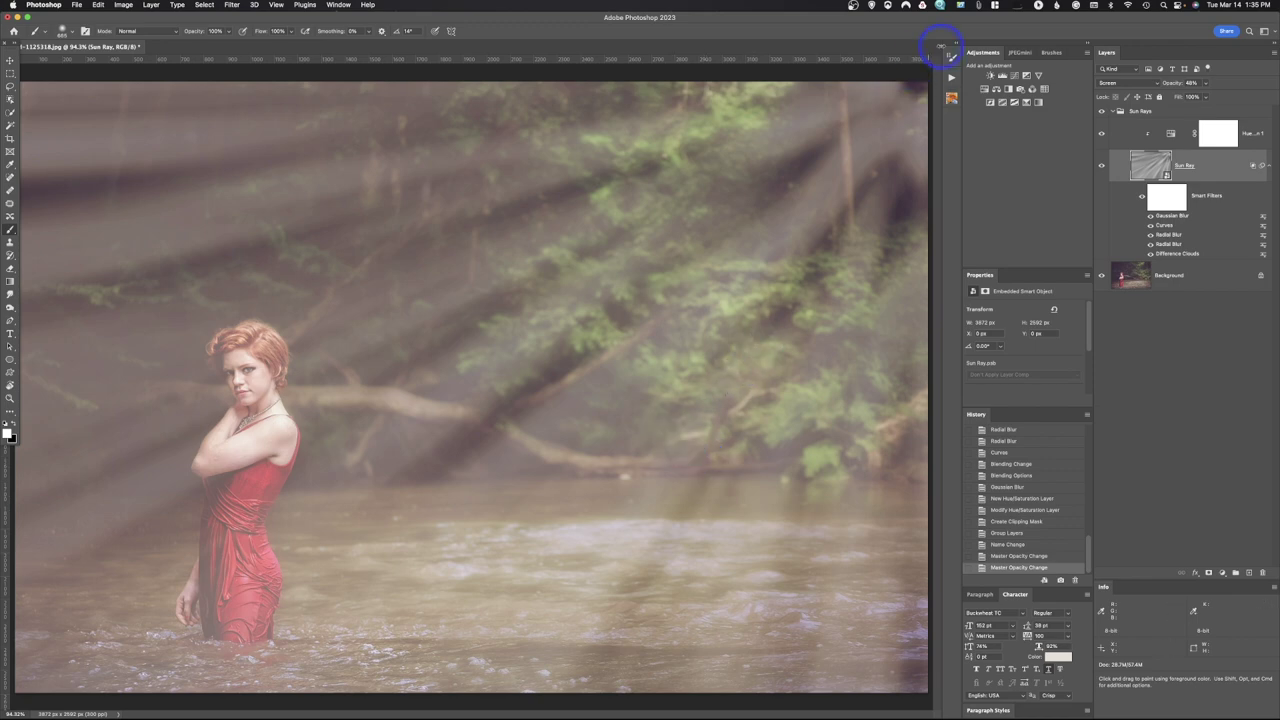
left_click(951, 80)
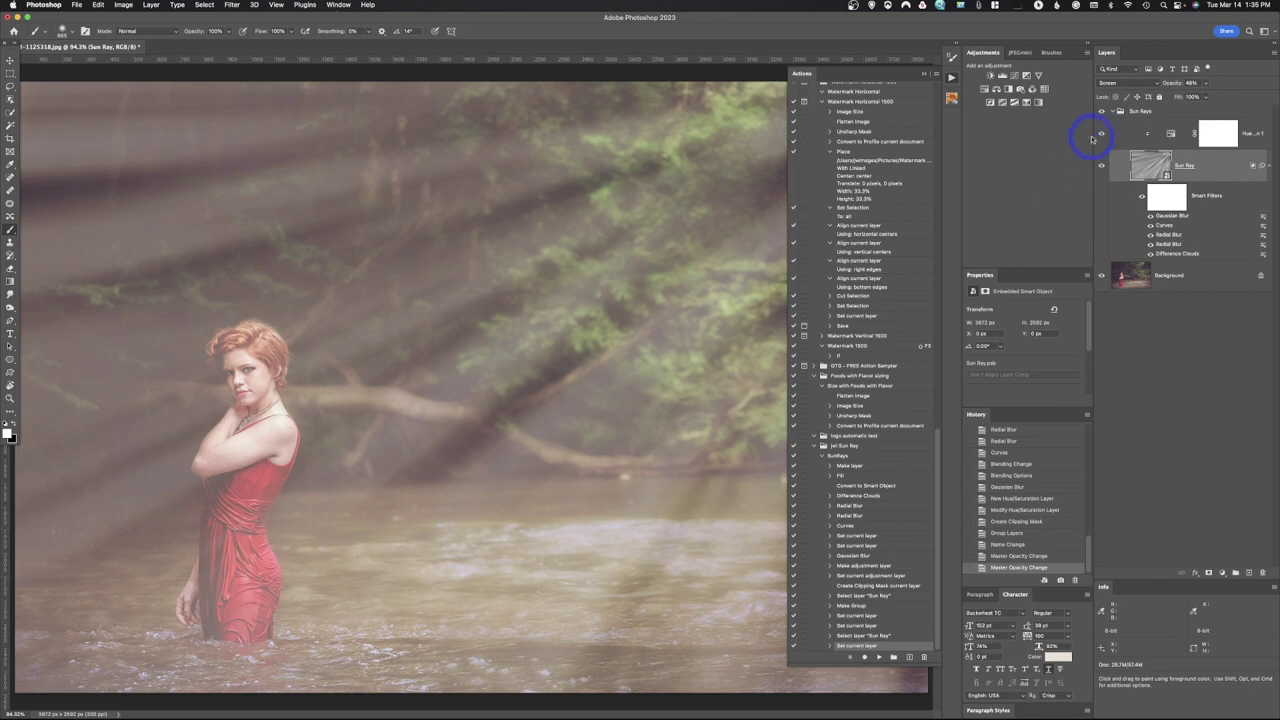
- Delete the Sun Rays group so only the Background layer remains
left_click(1138, 117)
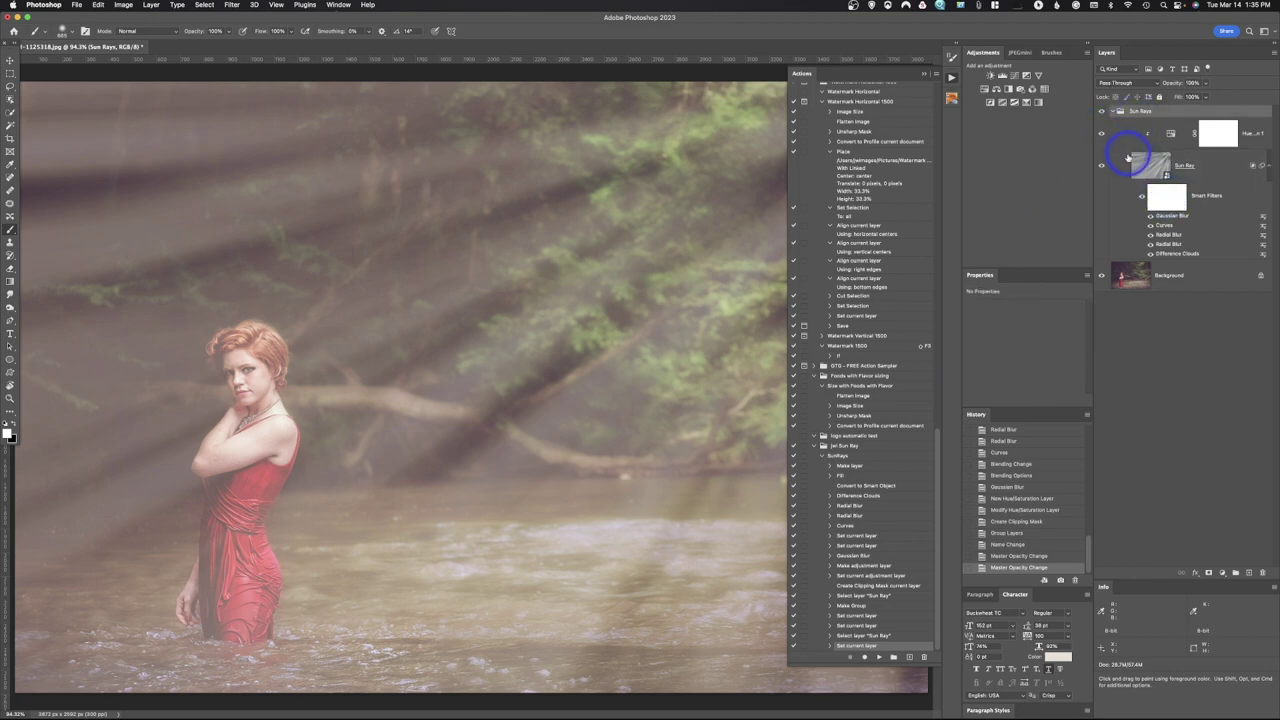
left_click_drag(1128, 113, 1263, 573)
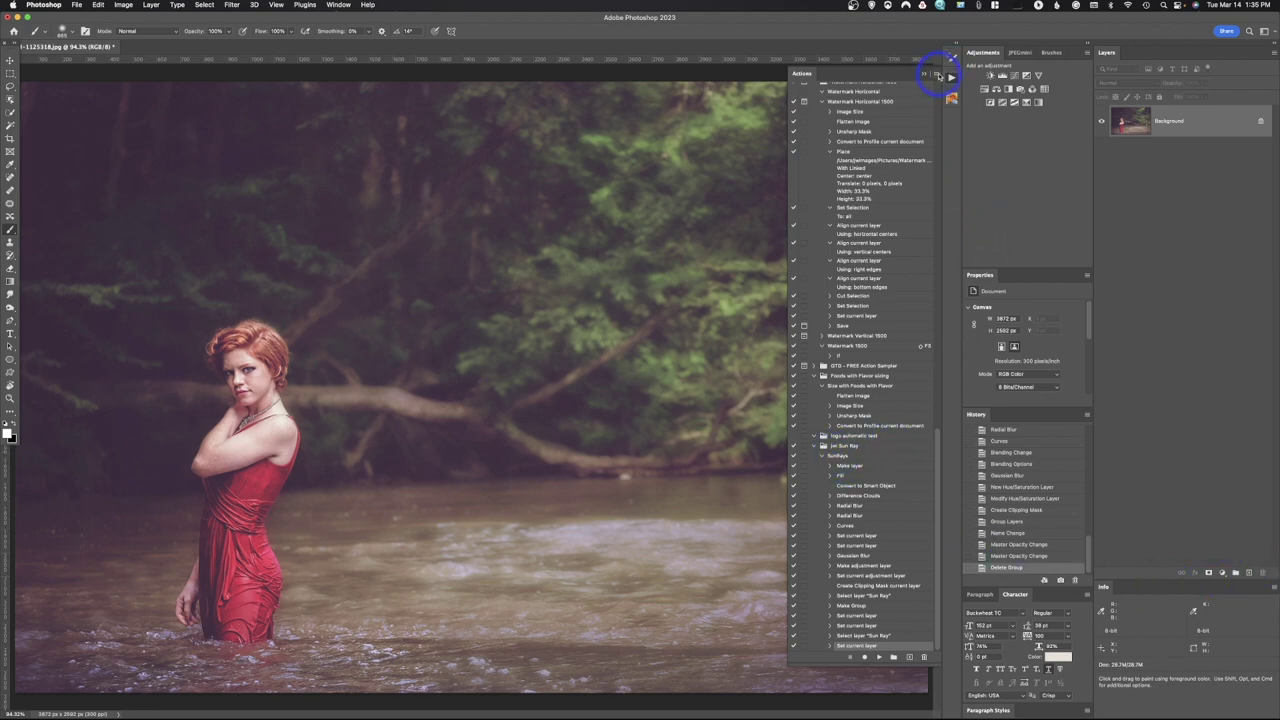
left_click(938, 76)
- Return Actions to list view and turn on the dialog toggle for Sunrays' Radial Blur steps
left_click(968, 80)
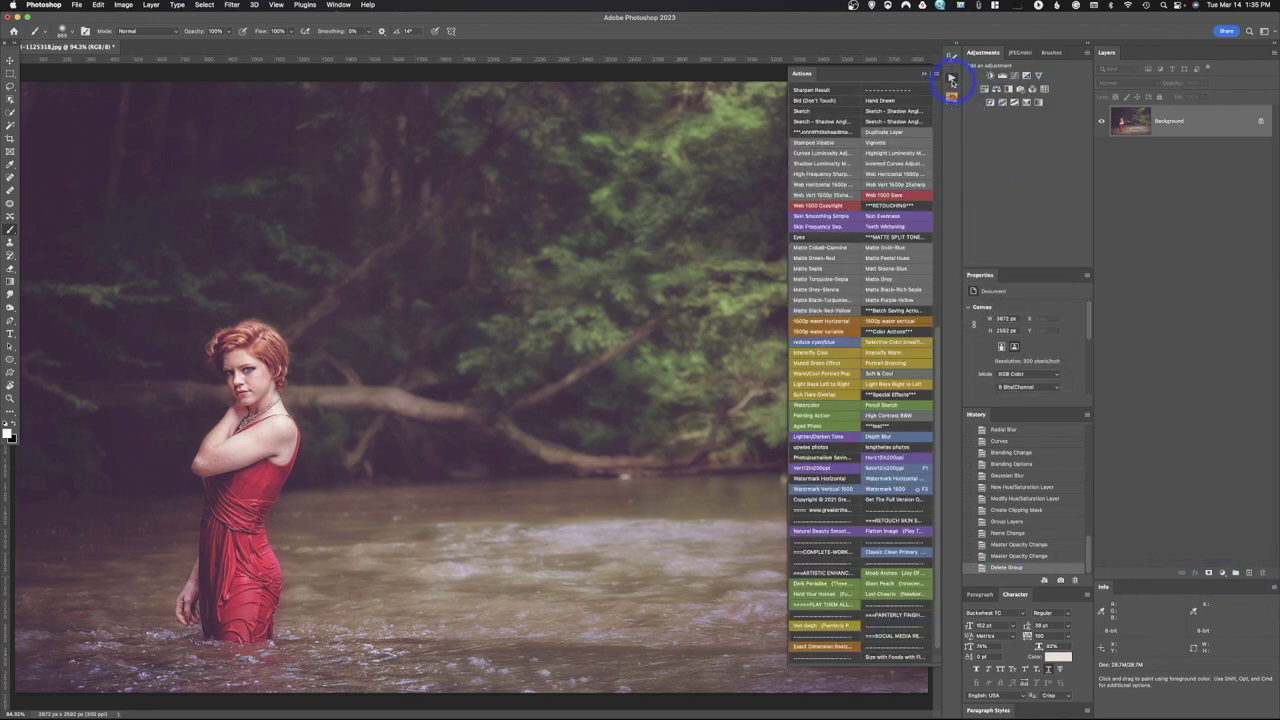
left_click(951, 79)
left_click(951, 79)
left_click(937, 75)
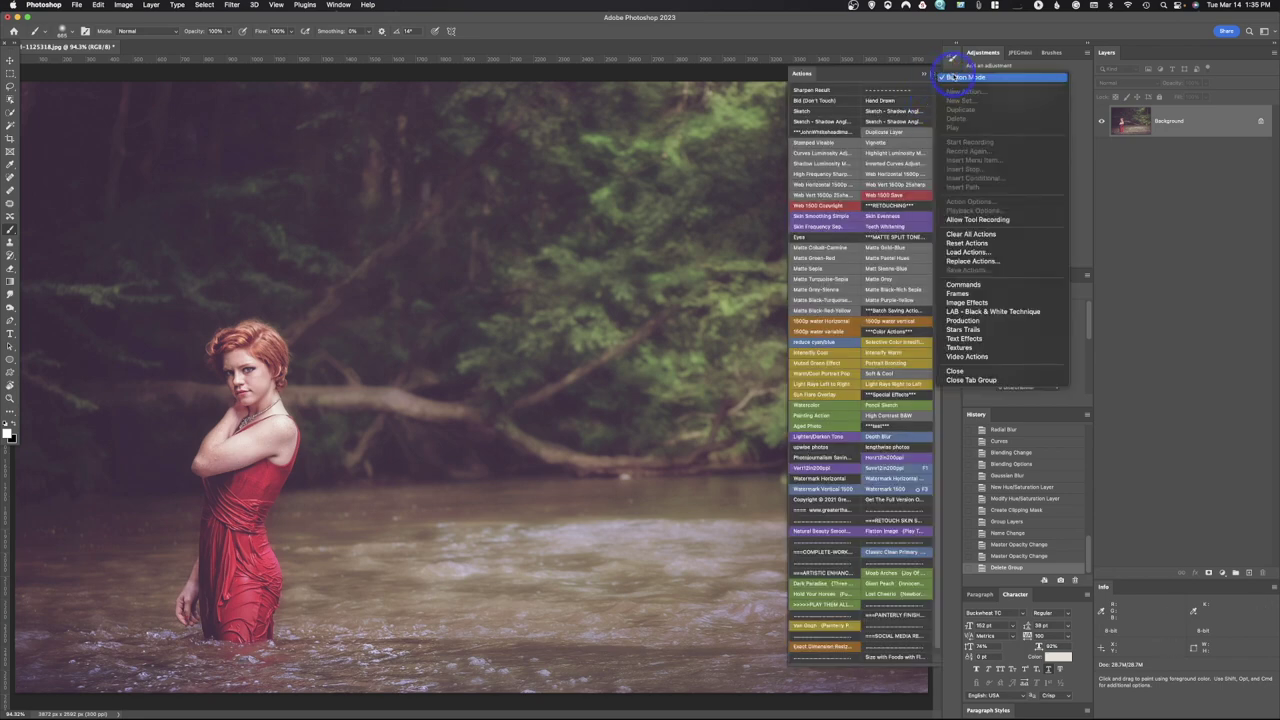
left_click(951, 79)
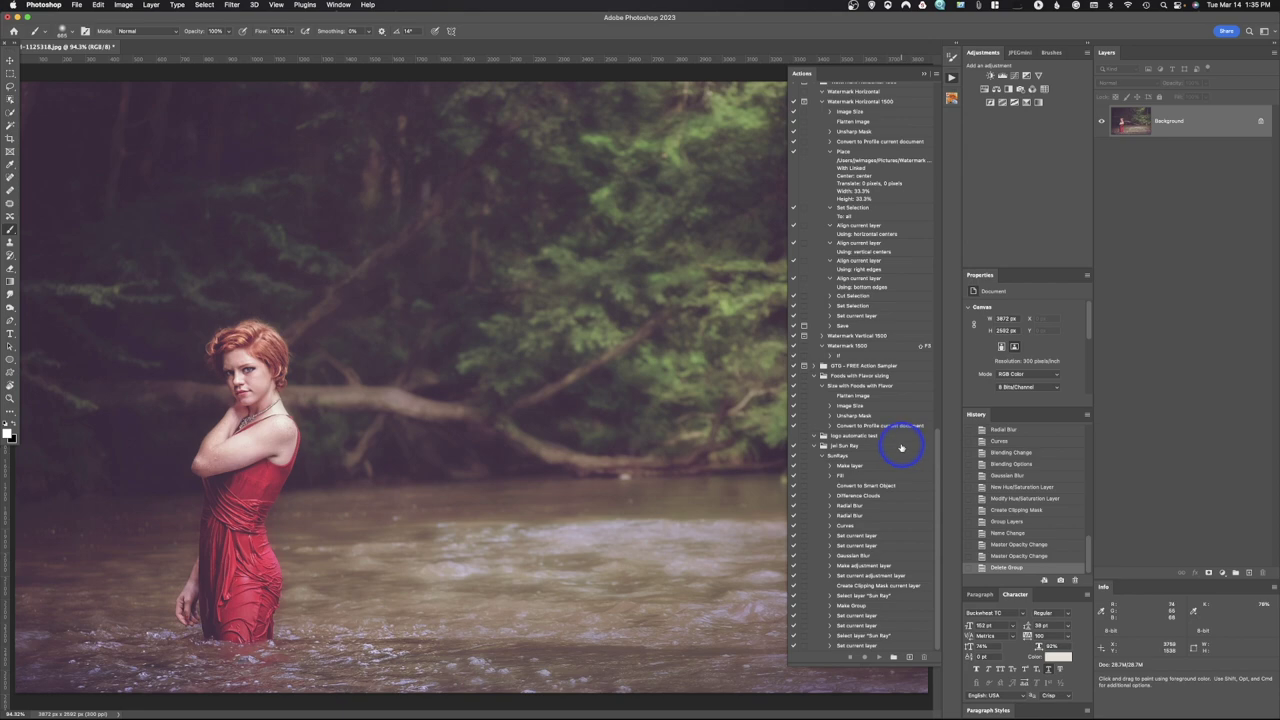
left_click(852, 506)
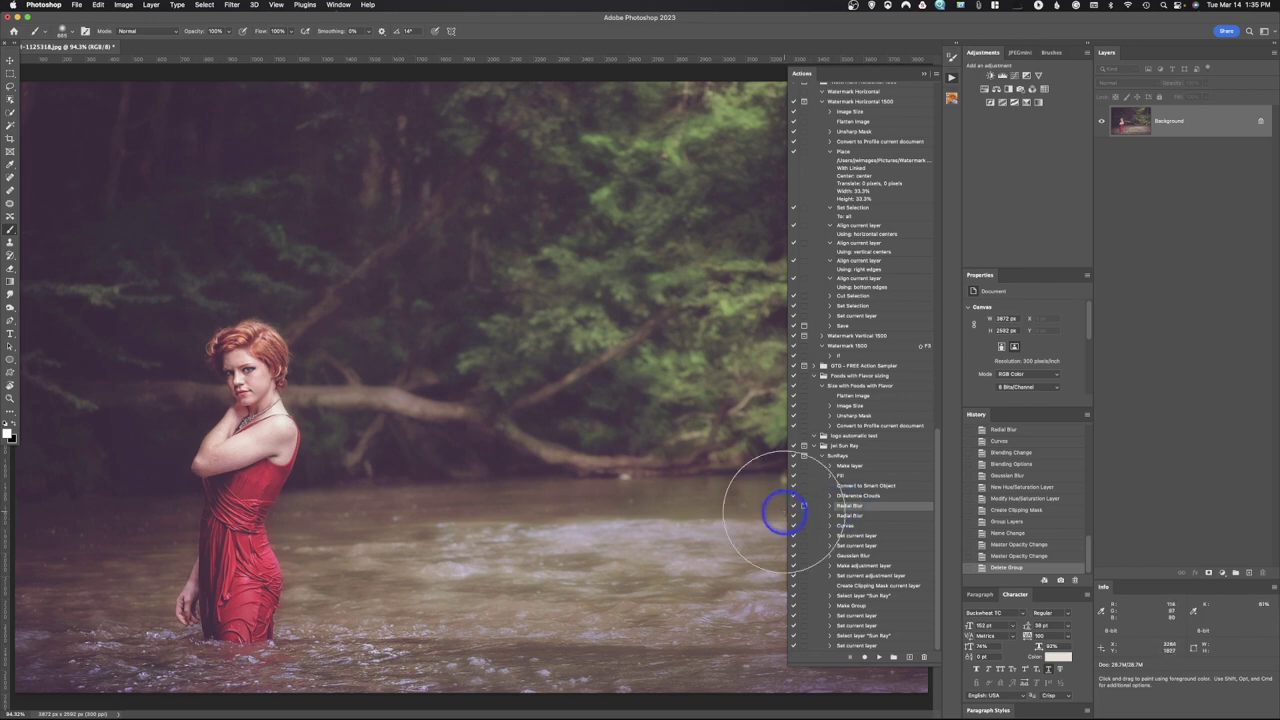
left_click(804, 517)
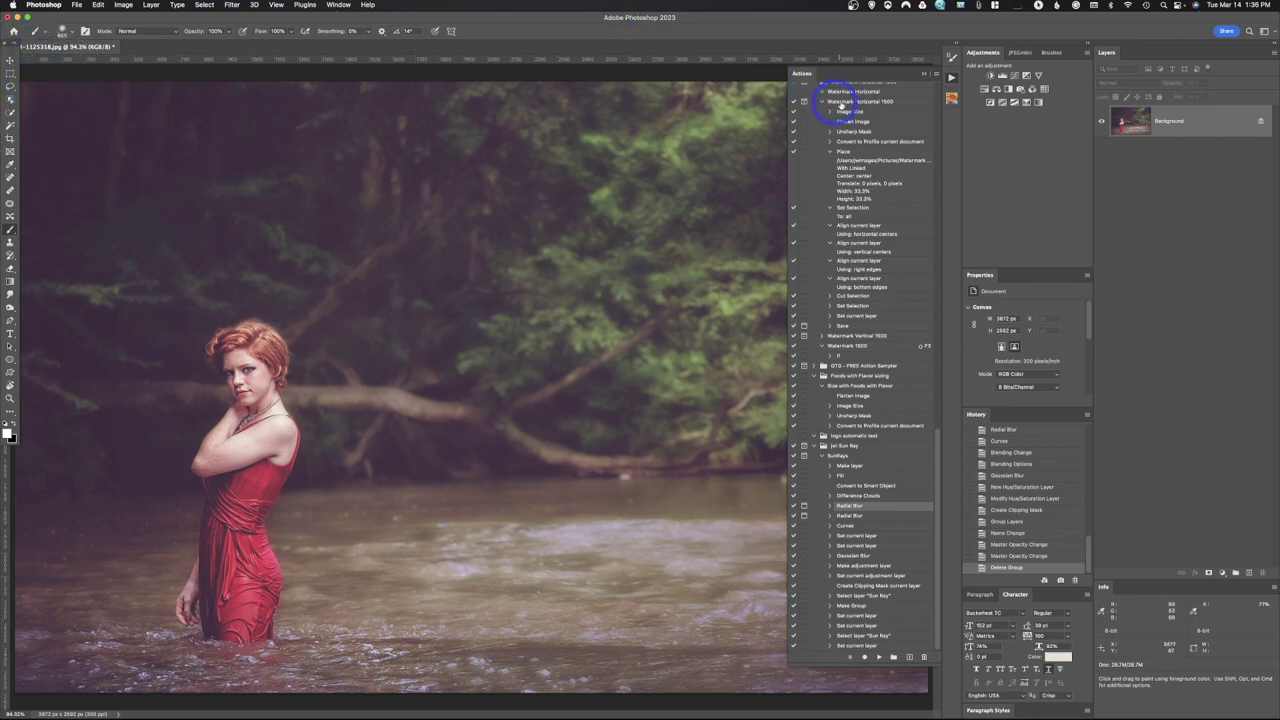
- Switch Actions to button mode and play the Sunrays action on the photo
left_click(936, 76)
left_click(955, 79)
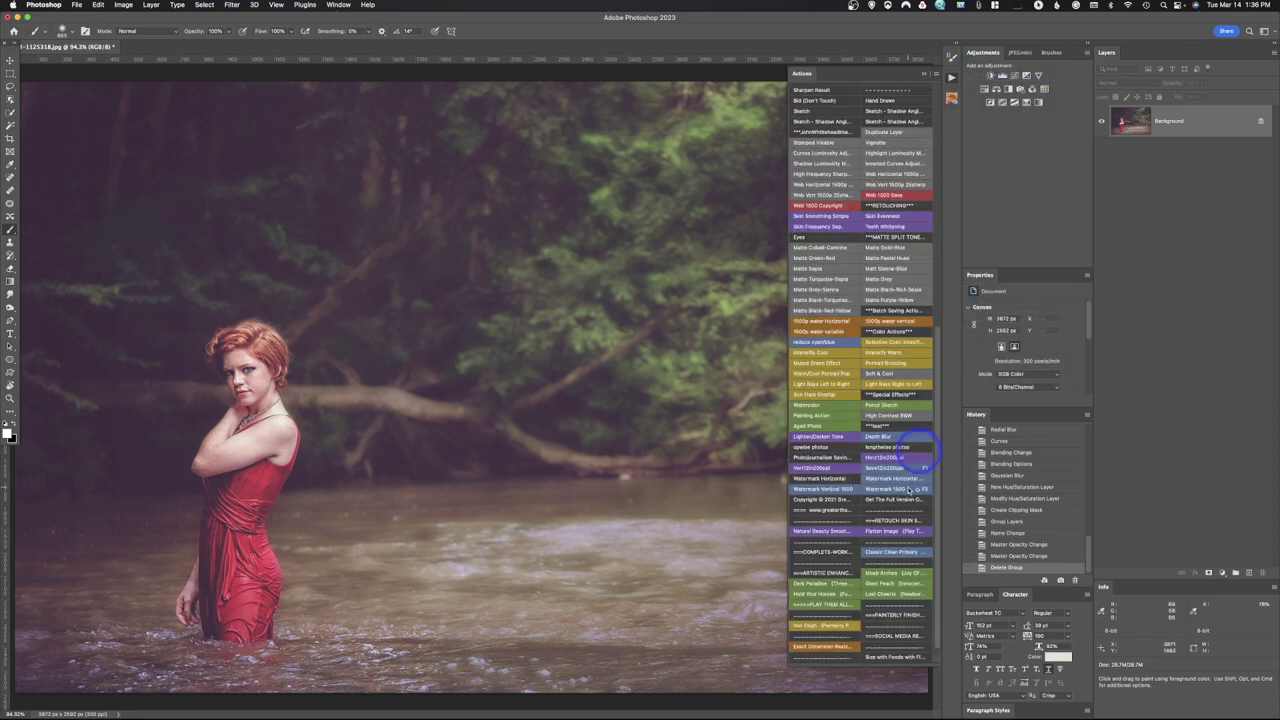
scroll(888, 610, "down", 1)
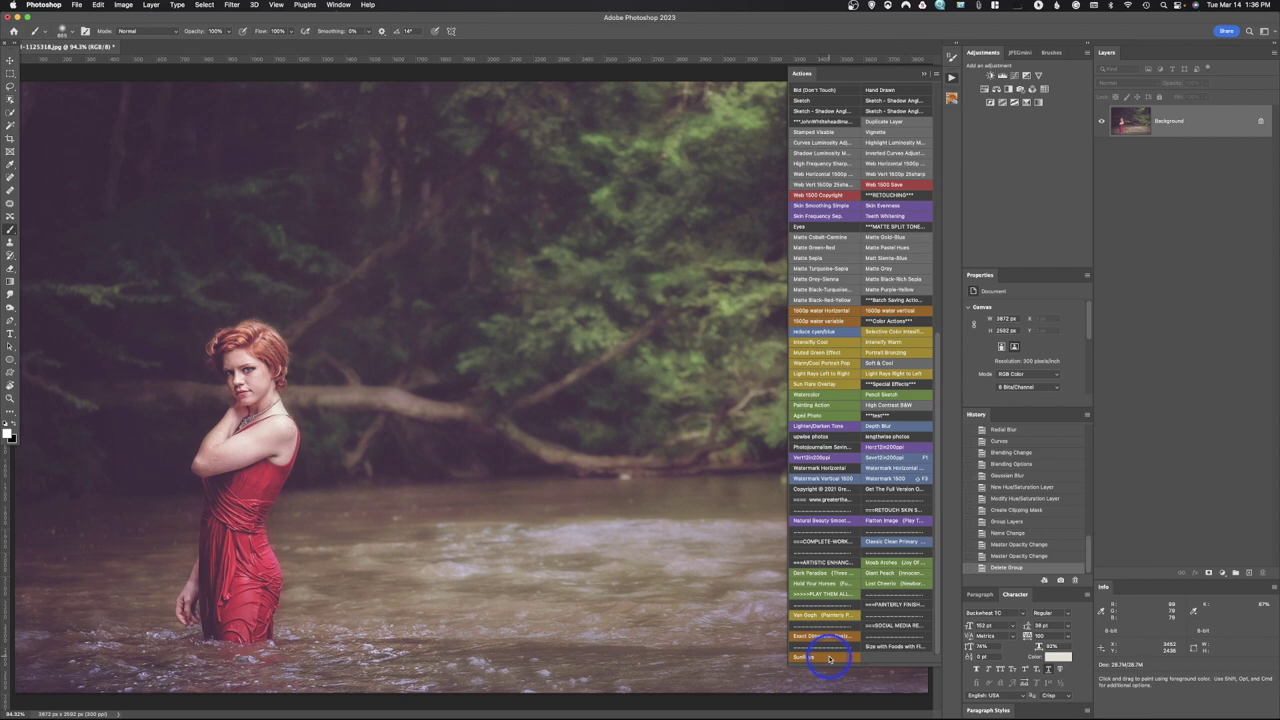
left_click(829, 658)
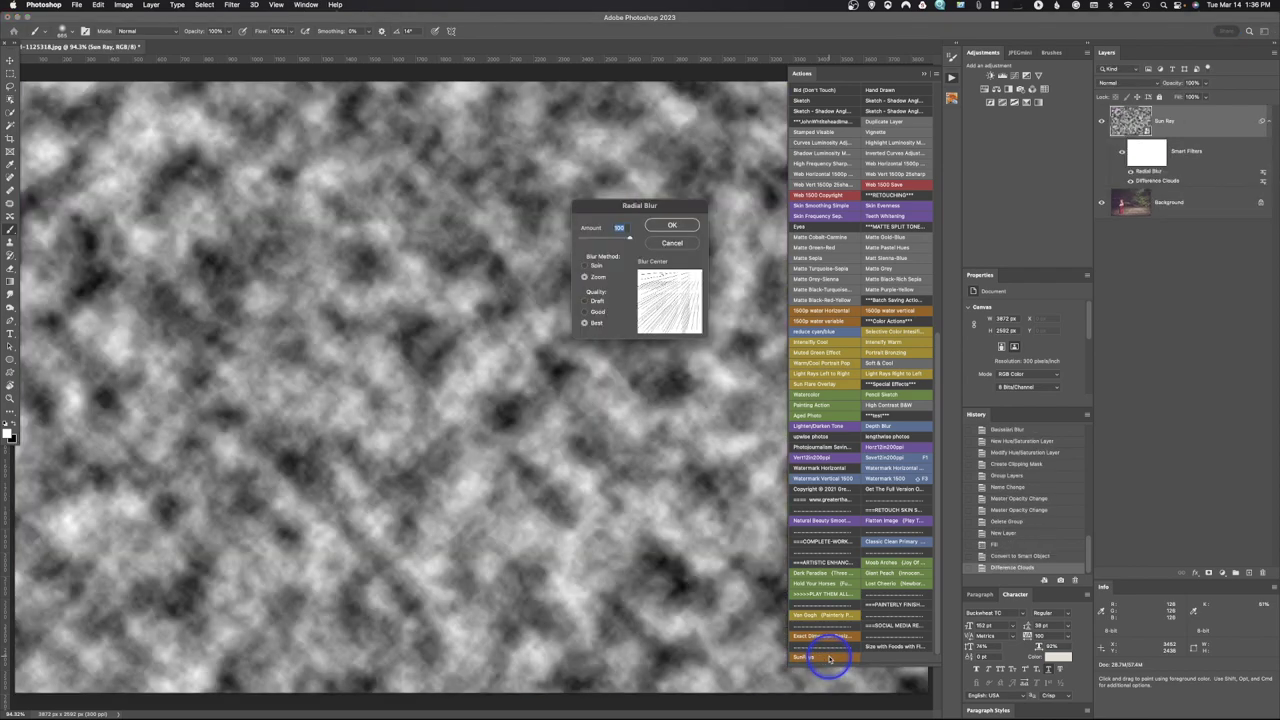
- Move both Radial Blur centres toward the top right and accept each dialog
left_click_drag(680, 263, 729, 263)
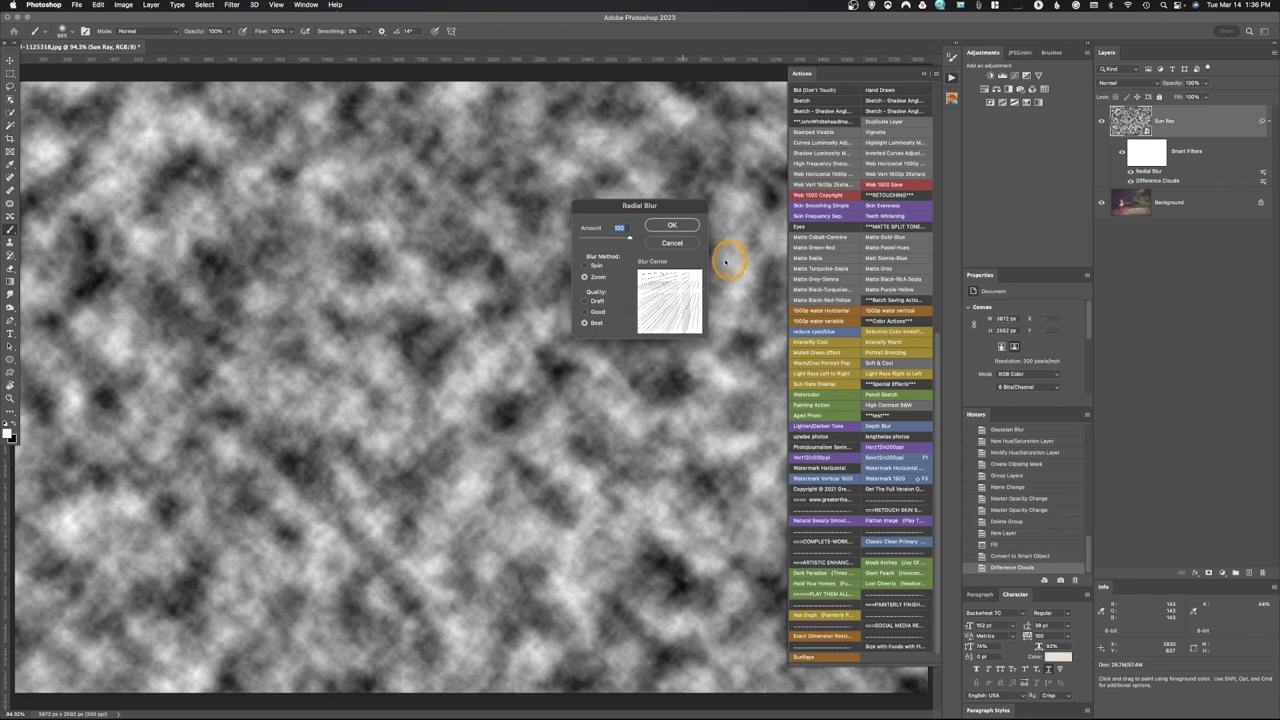
left_click(685, 224)
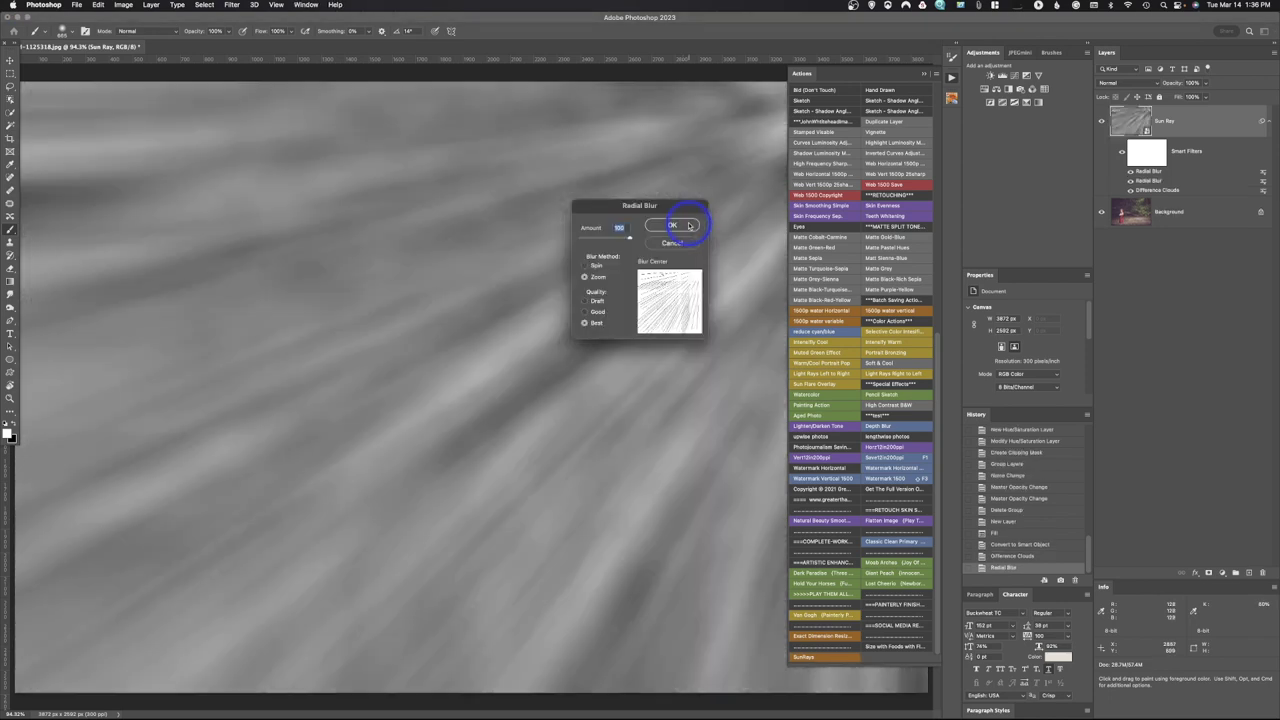
left_click_drag(669, 338, 686, 277)
left_click(676, 224)
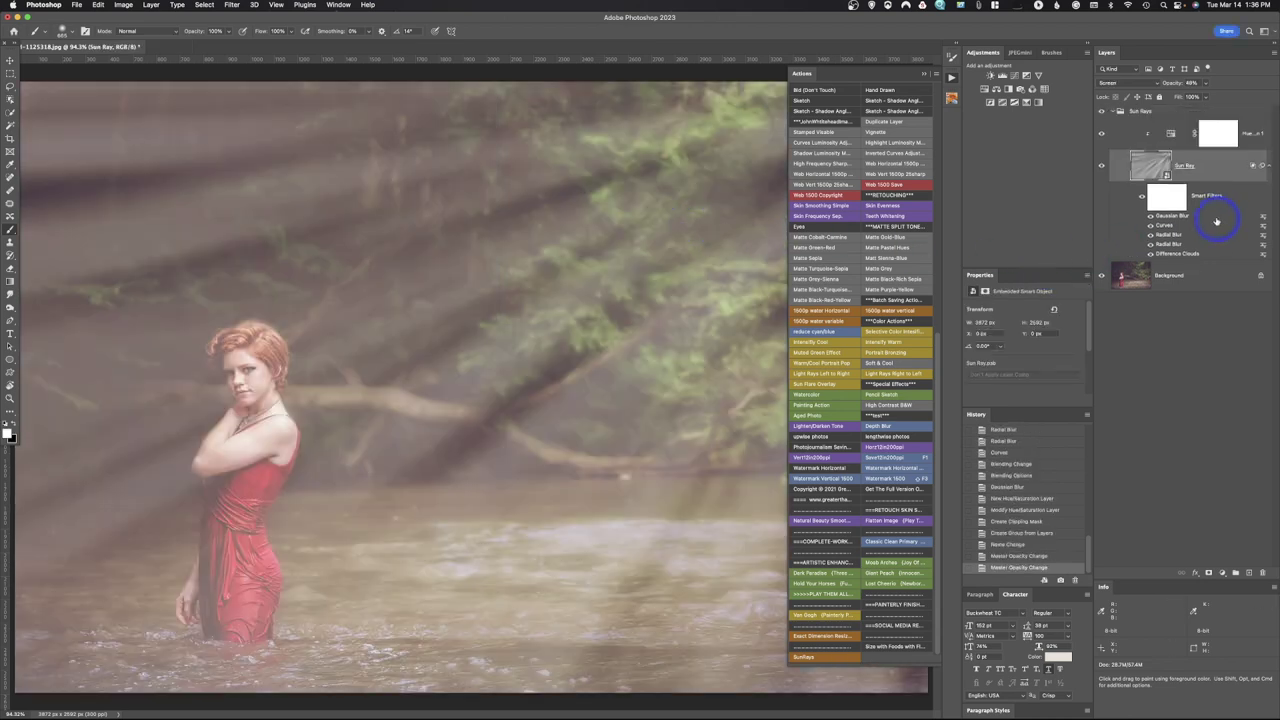
- Collapse the floating Actions panel to reveal the full sun-ray image
left_click_drag(1149, 240, 1169, 270)
left_click(926, 72)
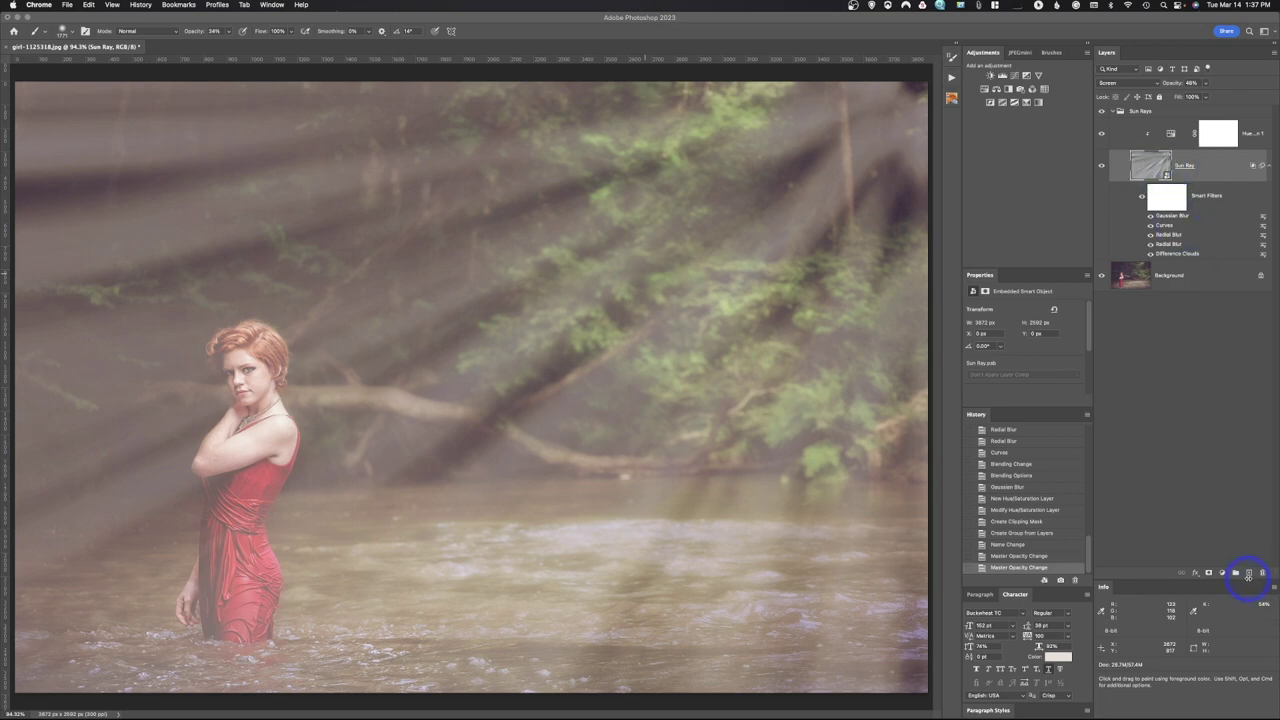
- Add Layer 1 above Sun Ray and dab soft white glow over the top-right trees with a ~1828 px brush
left_click(1249, 572)
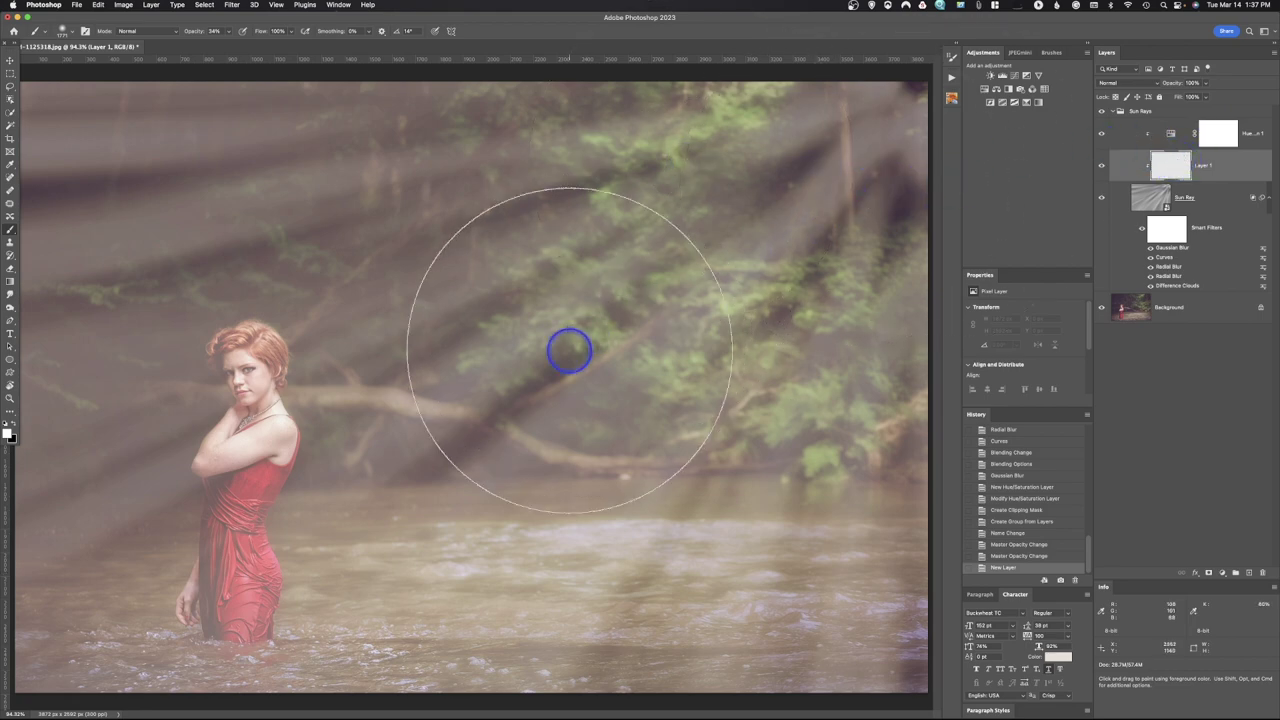
left_click_drag(554, 354, 586, 355)
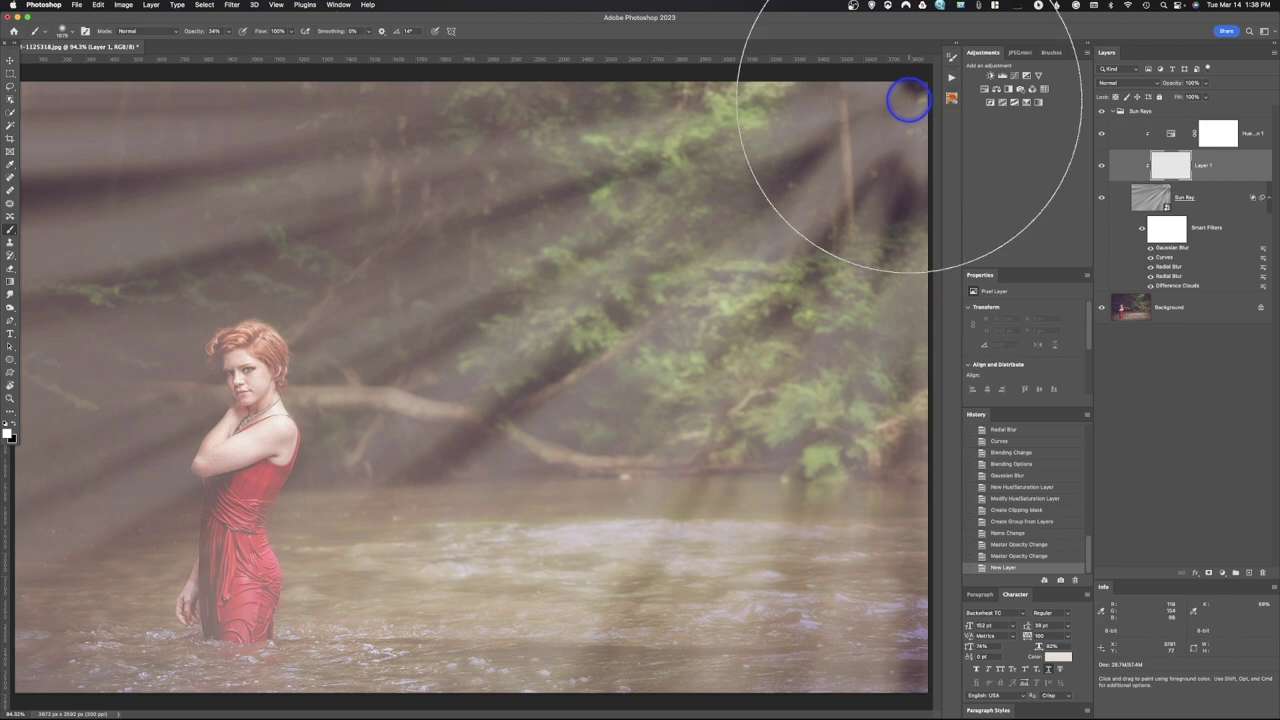
left_click(908, 101)
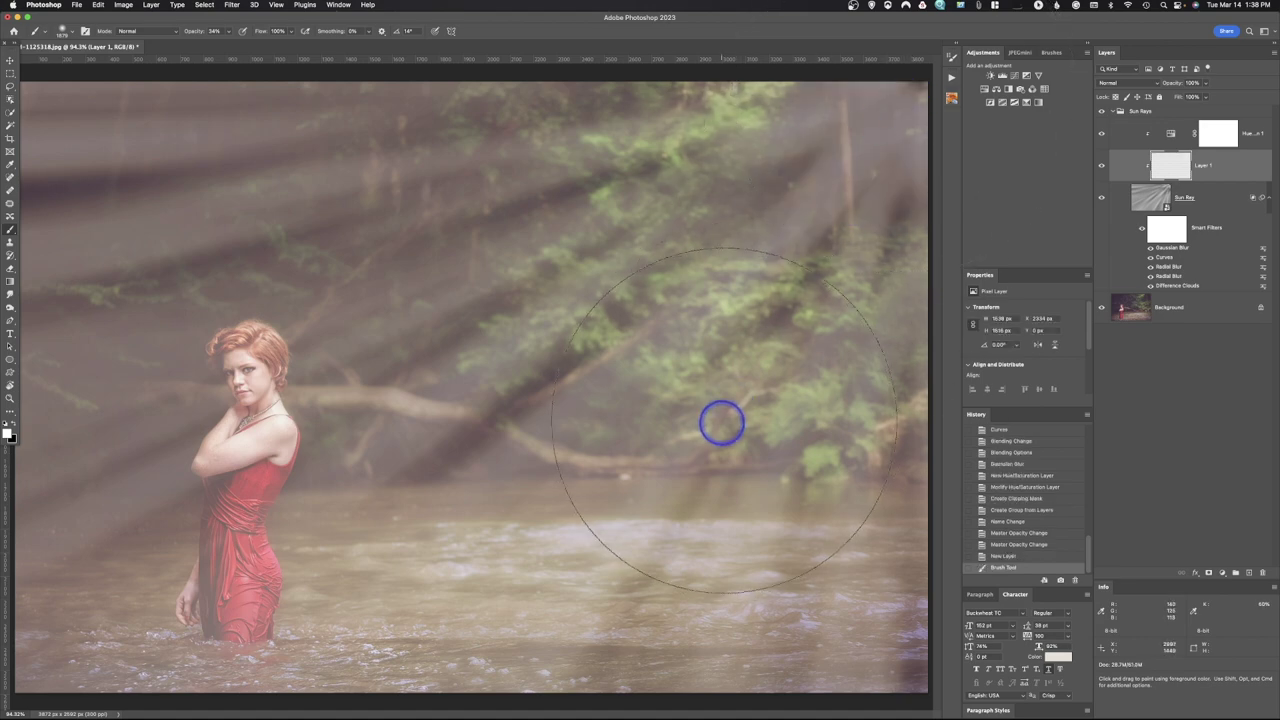
left_click(849, 167)
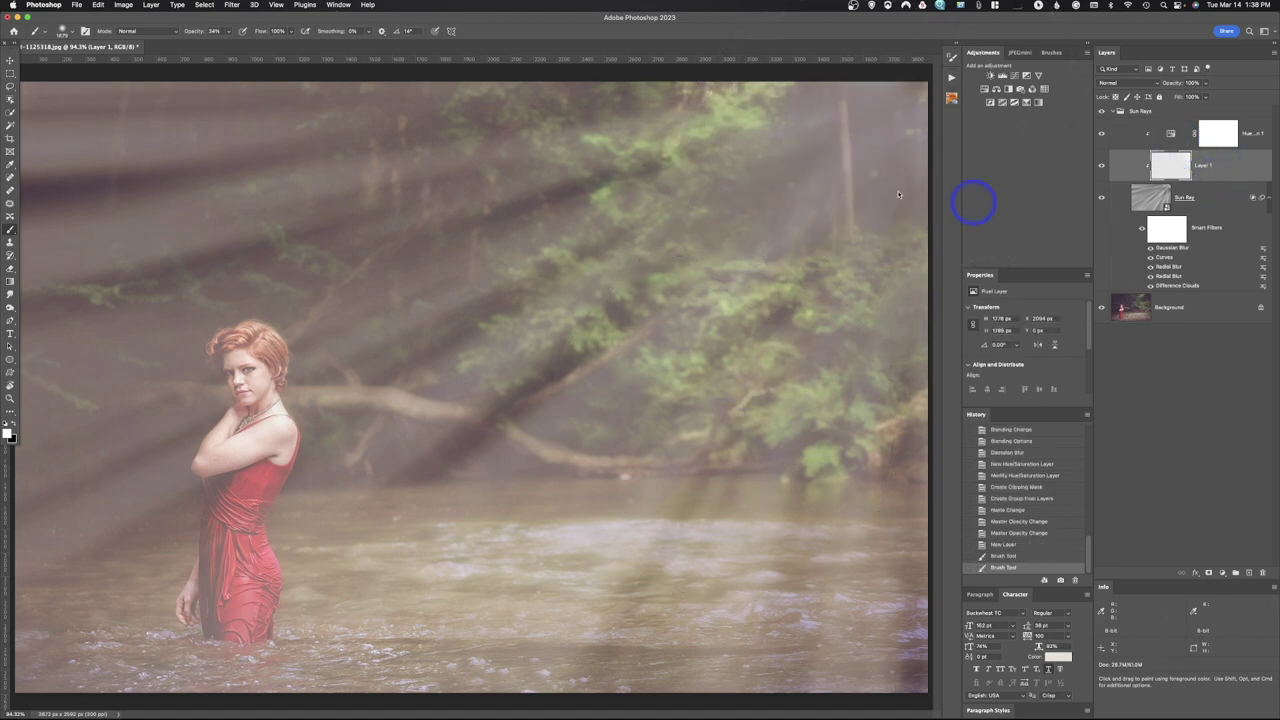
left_click(909, 101)
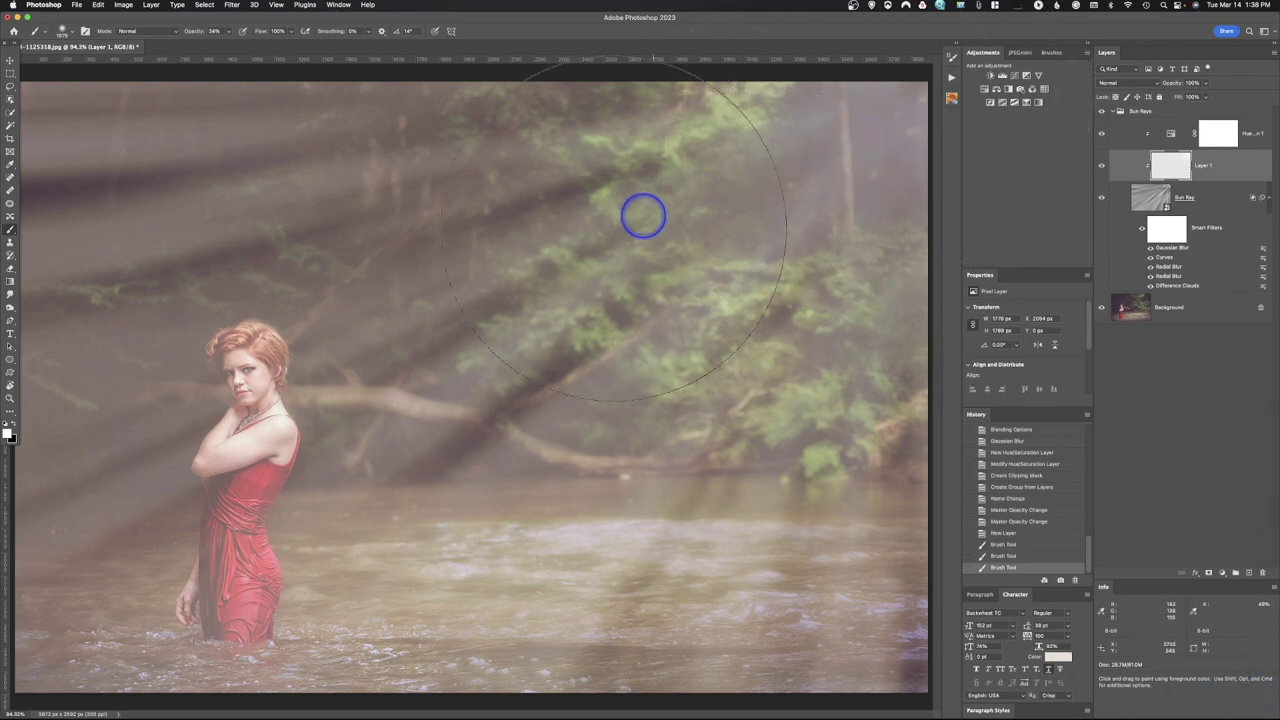
mouse_move(700, 229)
left_mouse_down()
mouse_move(799, 215)
mouse_move(843, 163)
left_mouse_up()
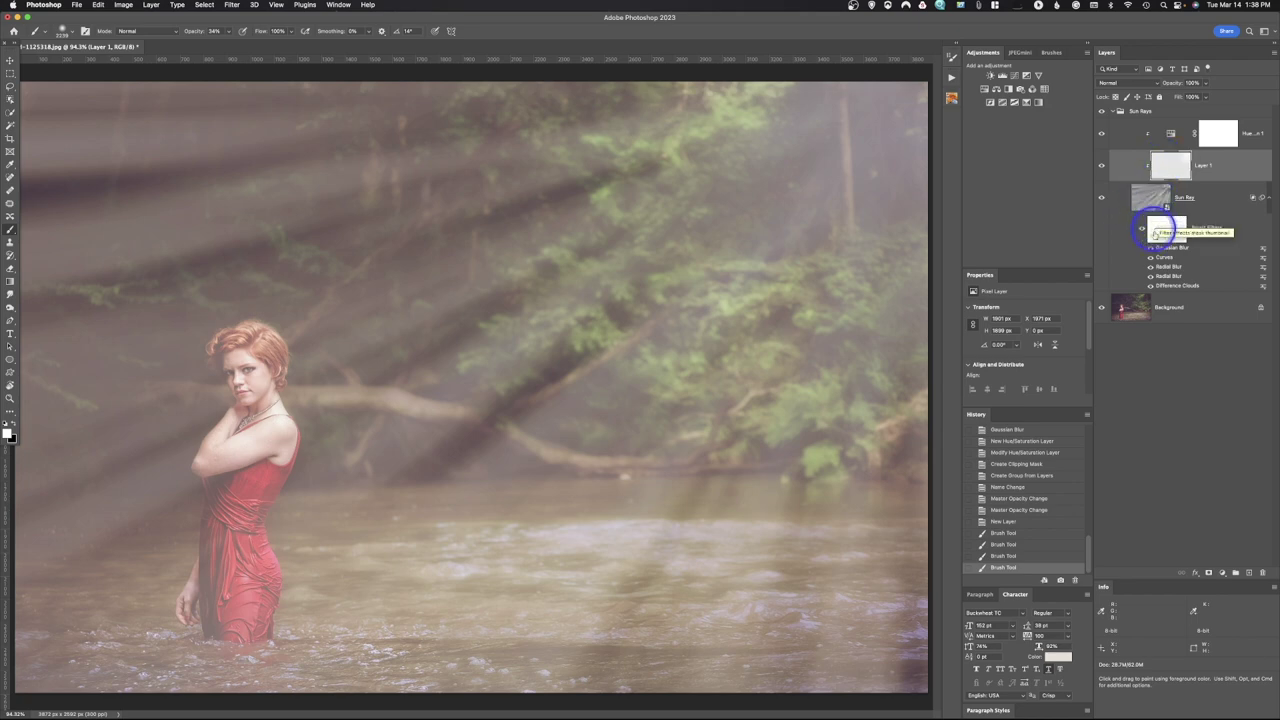
- Add a layer mask to Sun Ray and set a soft brush to 100% opacity, about 1700 px
left_click(1162, 201)
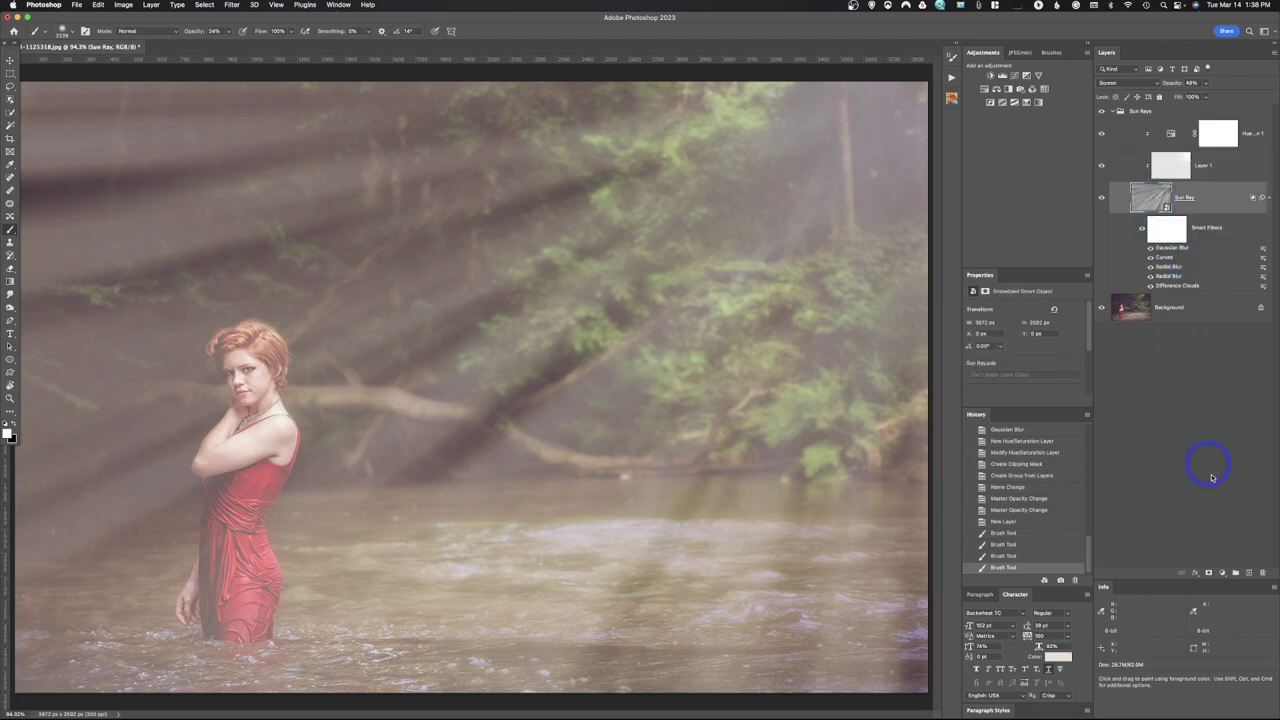
left_click(1209, 572)
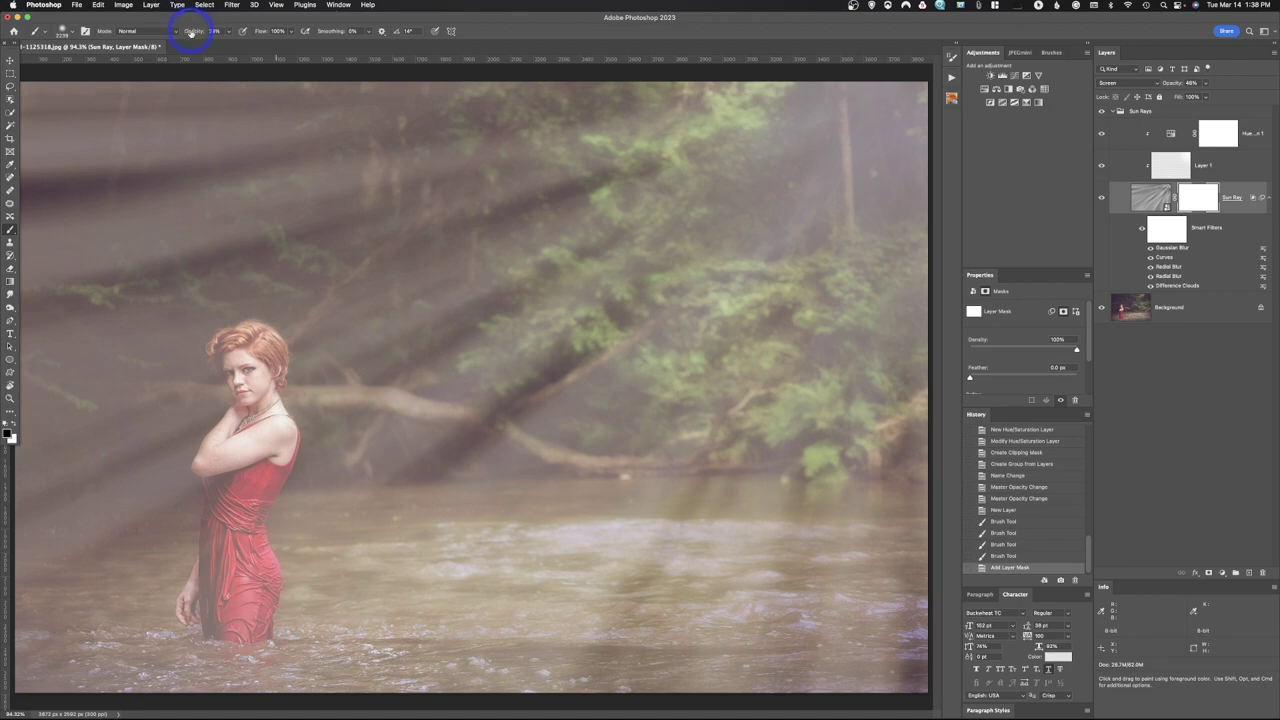
left_click_drag(191, 31, 443, 40)
left_click_drag(551, 160, 229, 209)
- Paint black on the mask to hide rays over the top-left trees and the water
mouse_move(451, 120)
left_mouse_down()
mouse_move(27, 195)
mouse_move(757, 34)
left_mouse_up()
mouse_move(791, 423)
left_mouse_down()
mouse_move(658, 708)
mouse_move(957, 563)
mouse_move(943, 523)
left_mouse_up()
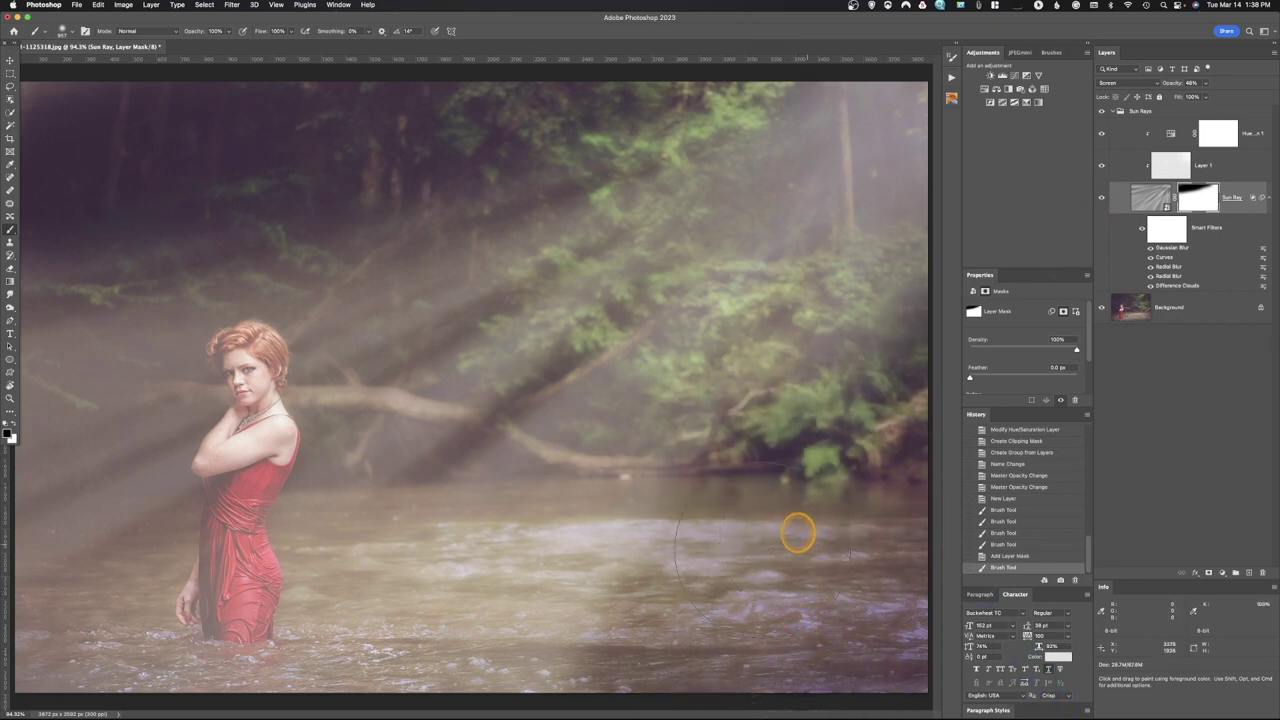
mouse_move(798, 533)
left_mouse_down()
mouse_move(564, 675)
mouse_move(458, 708)
mouse_move(1025, 272)
left_mouse_up()
mouse_move(180, 140)
left_mouse_down()
mouse_move(29, 183)
mouse_move(162, 128)
mouse_move(369, 72)
mouse_move(690, 18)
left_mouse_up()
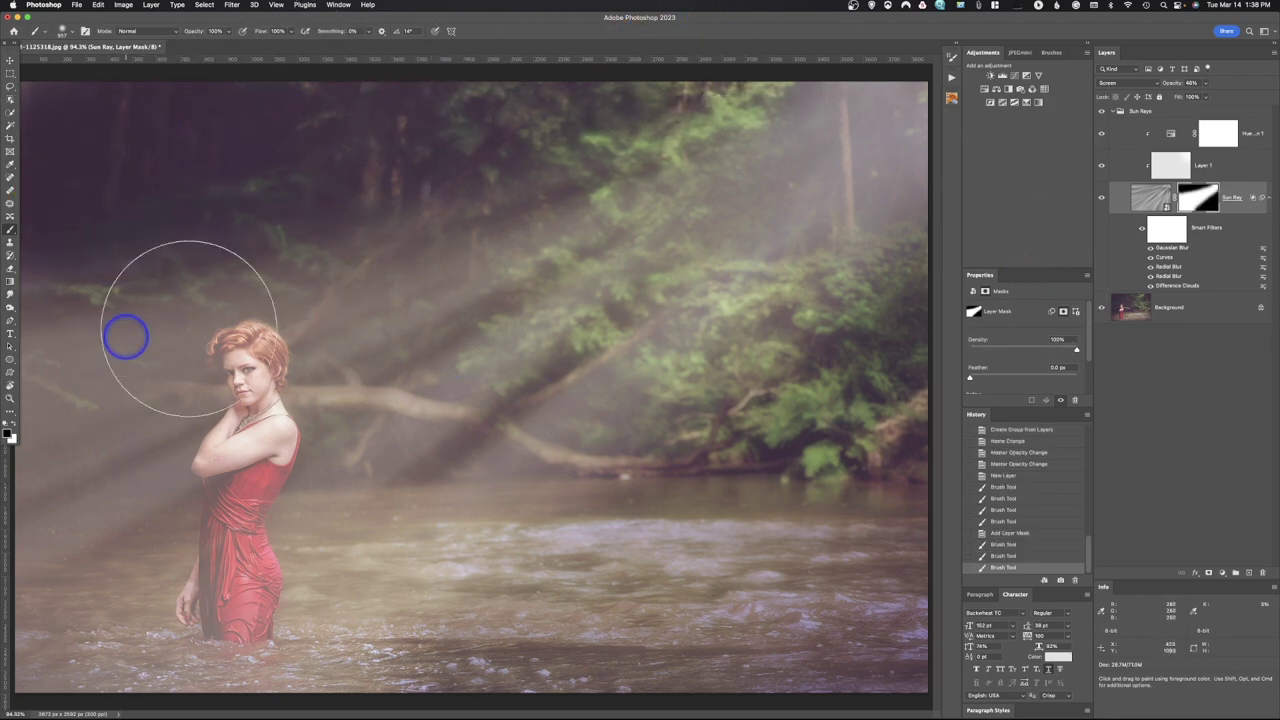
- Zoom out twice and paint black on the Sun Ray mask along the bottom edge
key("super+minus")
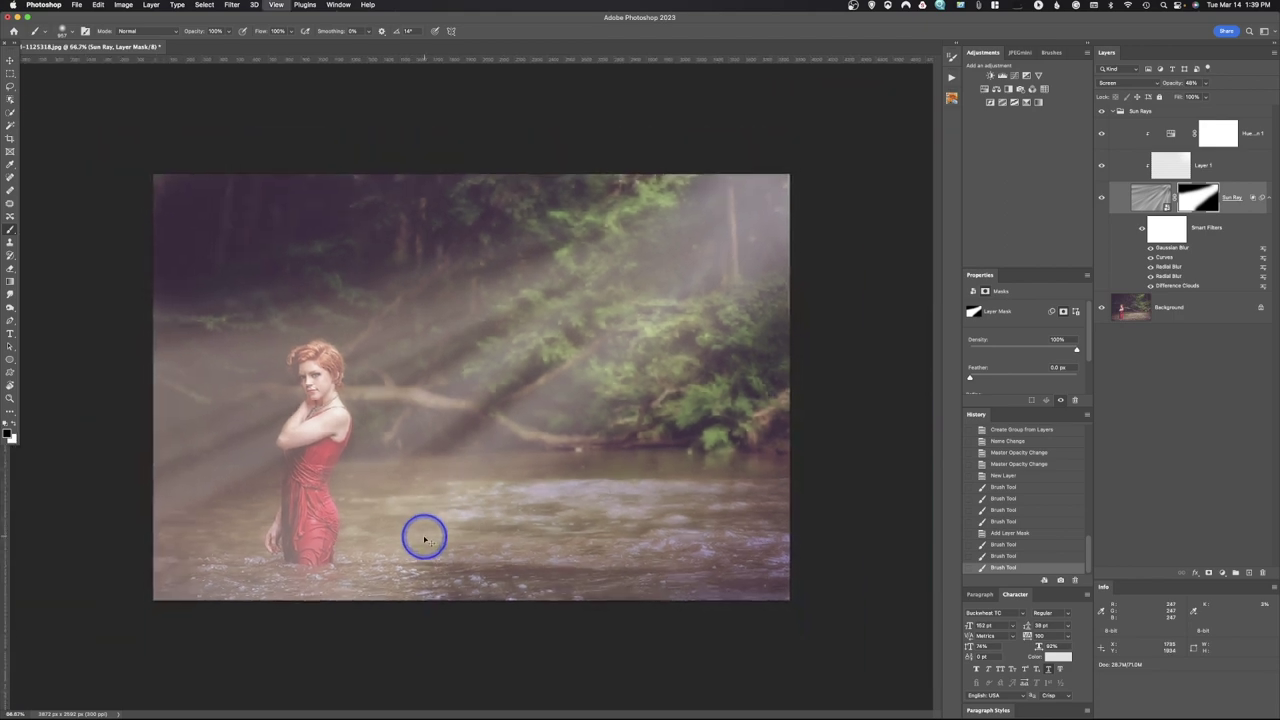
key("super+minus")
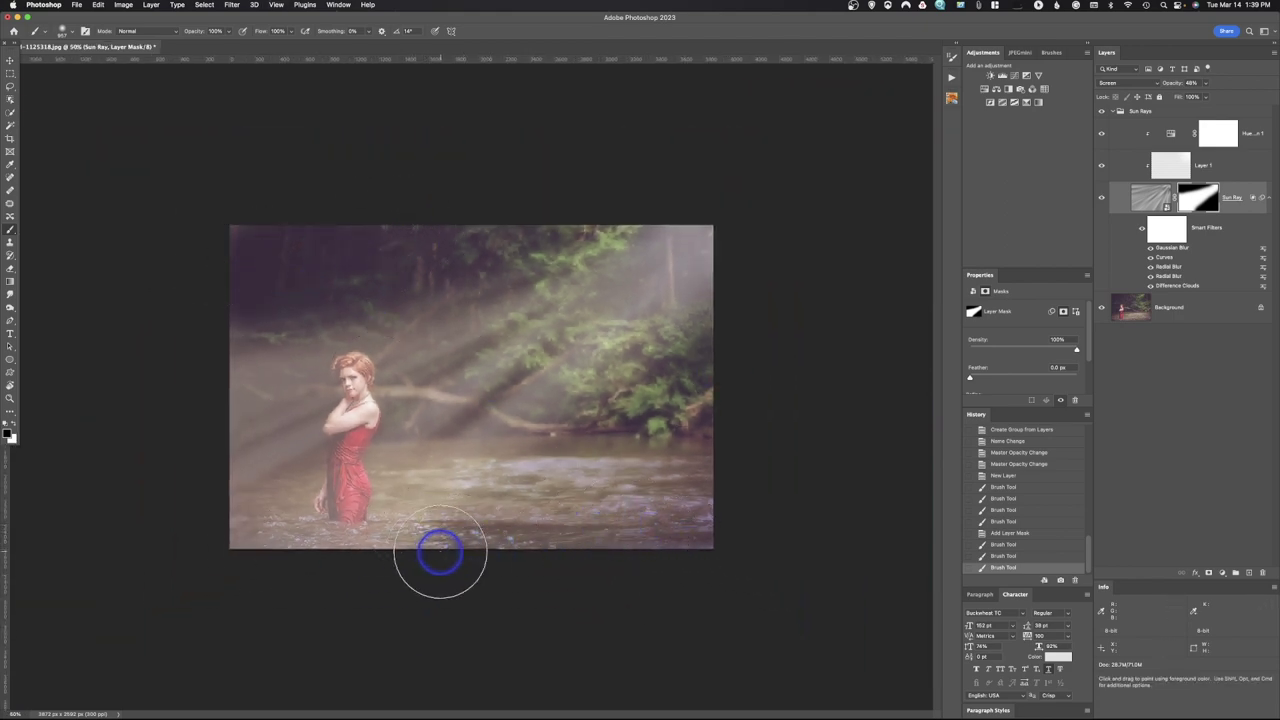
mouse_move(440, 553)
left_mouse_down()
mouse_move(391, 586)
mouse_move(211, 641)
left_mouse_up()
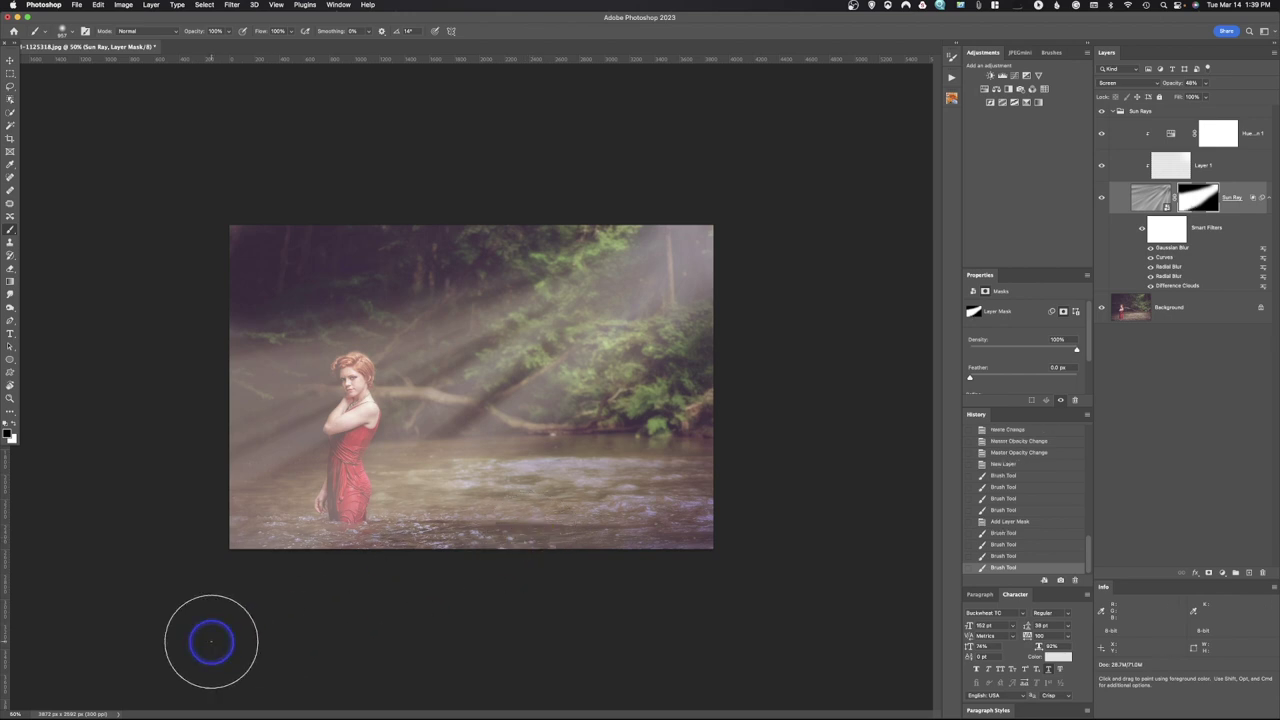